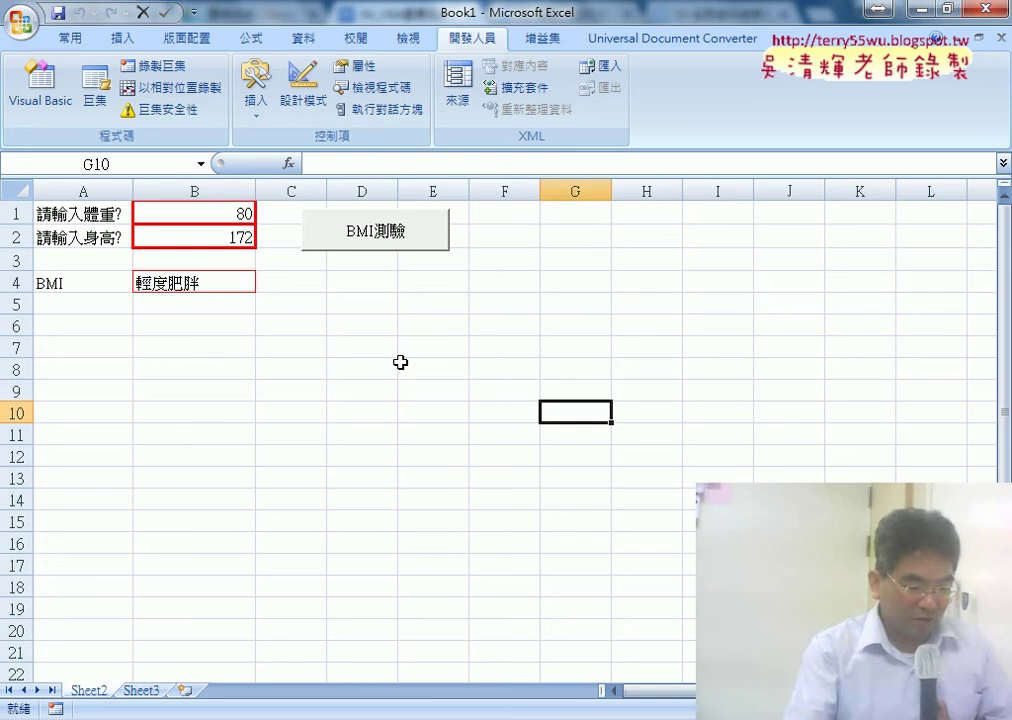
Step: Copy the four label cells A1:A4 on Sheet2
click(140, 691)
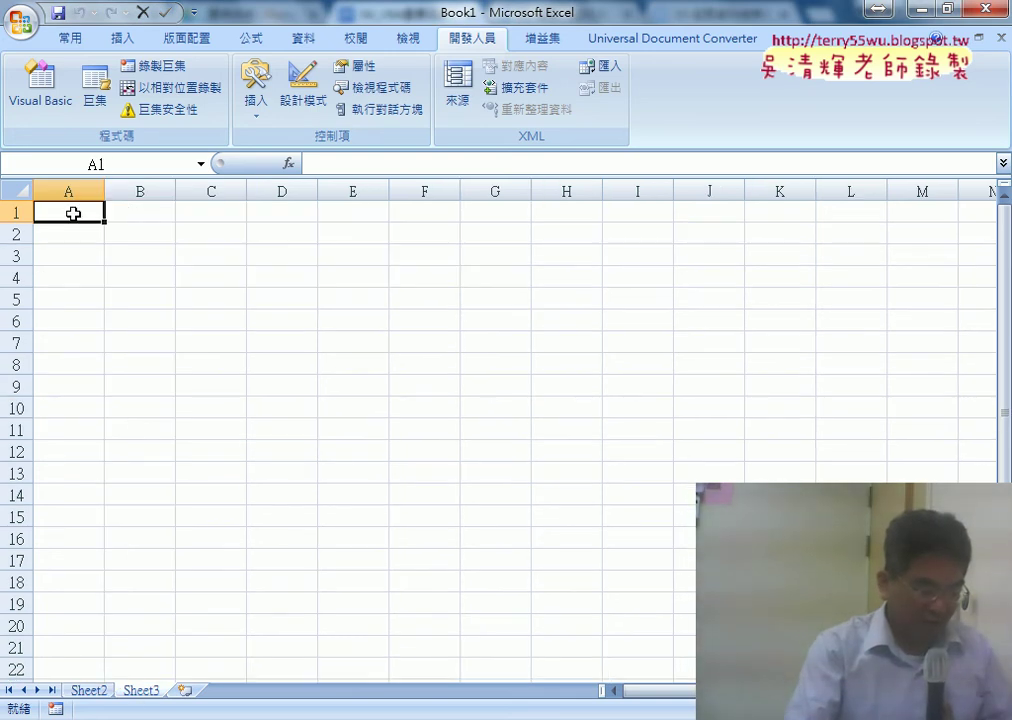
click(140, 213)
click(224, 214)
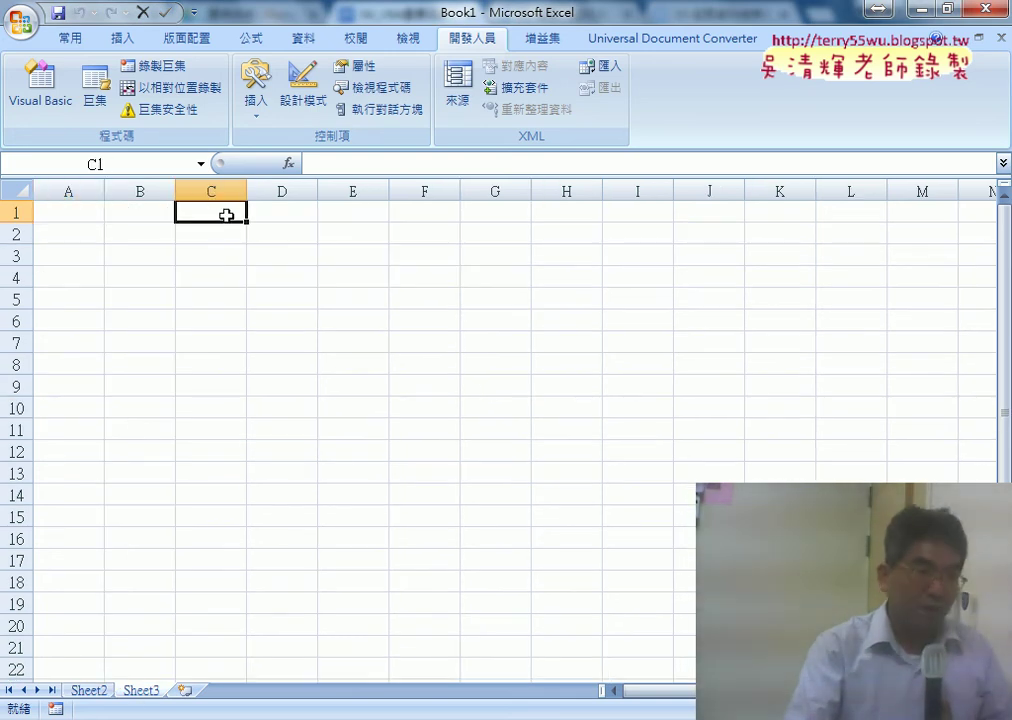
click(84, 690)
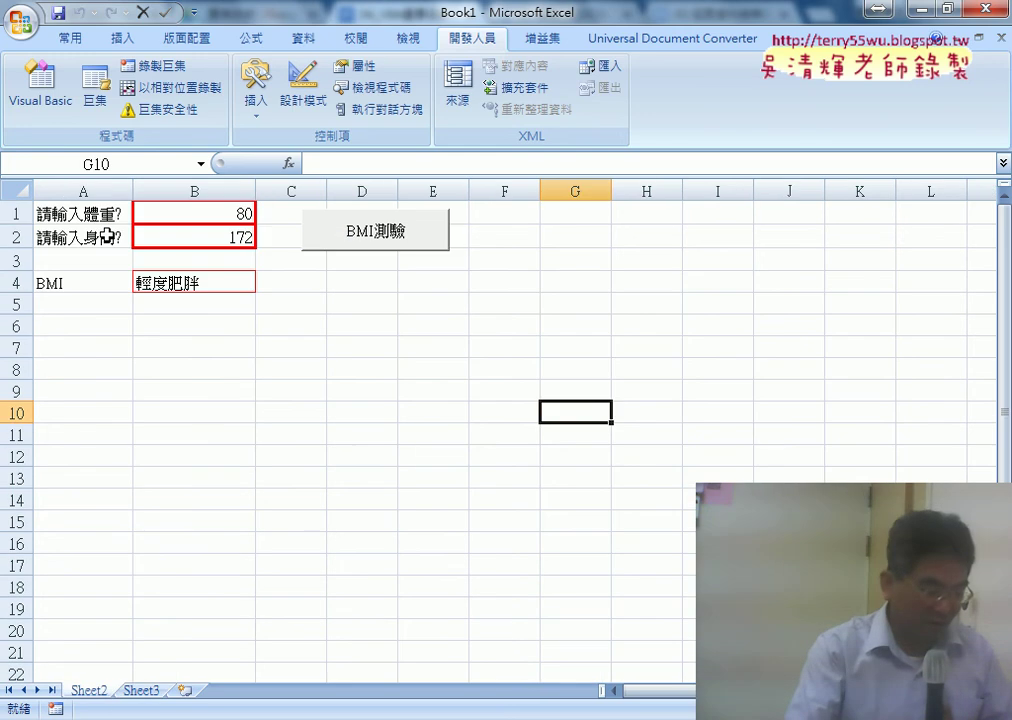
drag(90, 213, 93, 282)
right_click(93, 282)
click(125, 313)
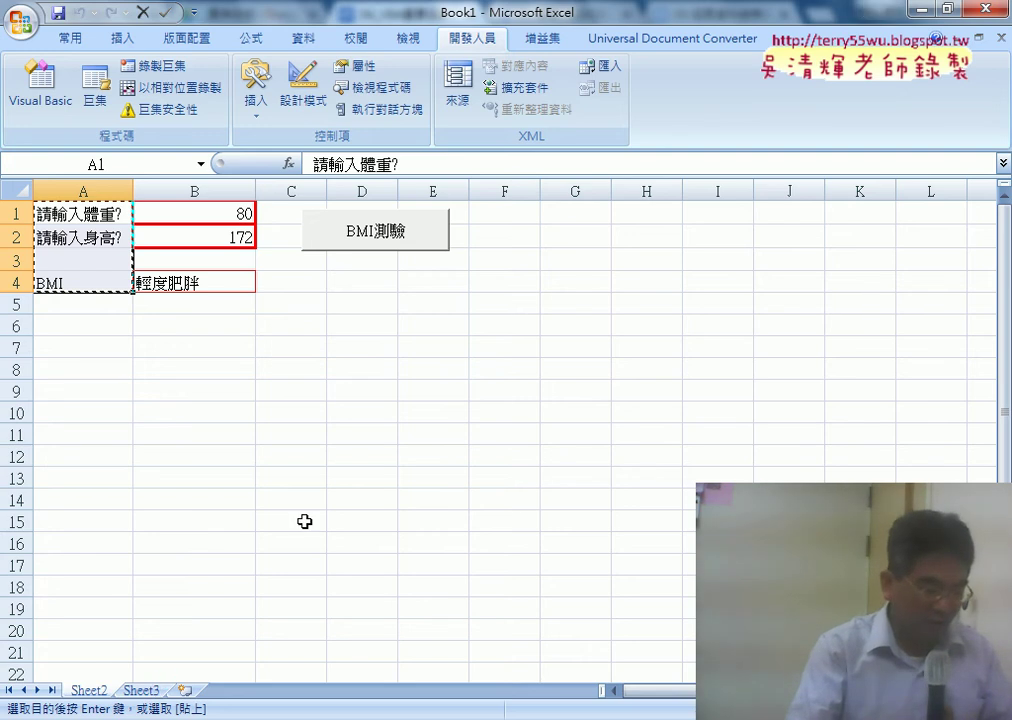
Step: Paste the labels transposed into Sheet3 A1, then select the empty column C
key(ctrl+Page_Down)
click(81, 213)
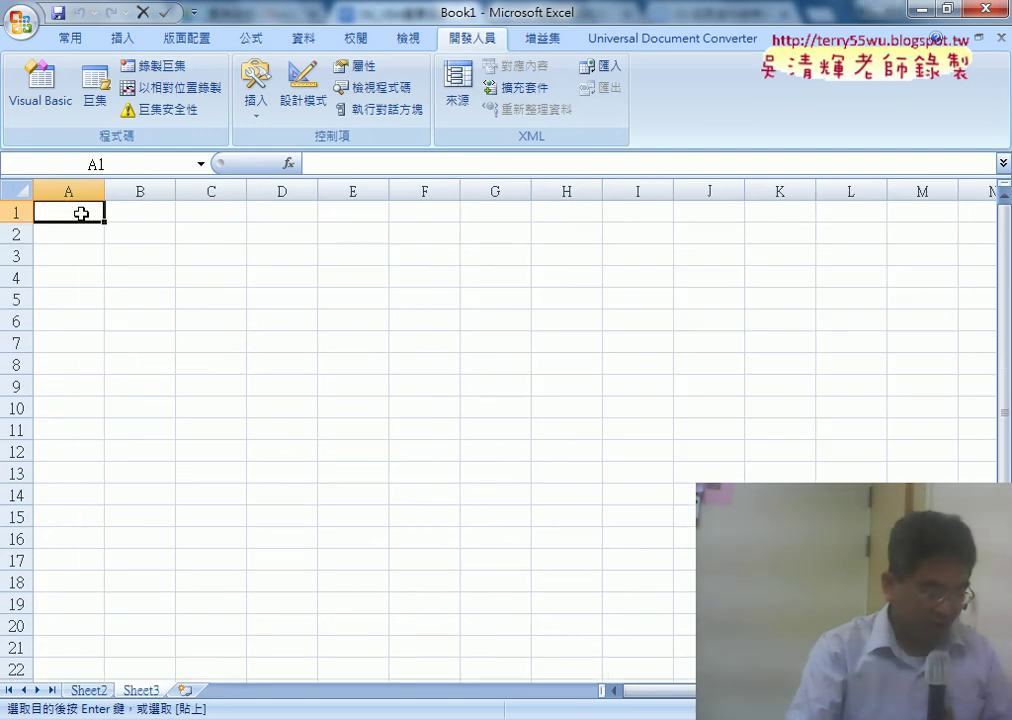
right_click(81, 213)
click(157, 300)
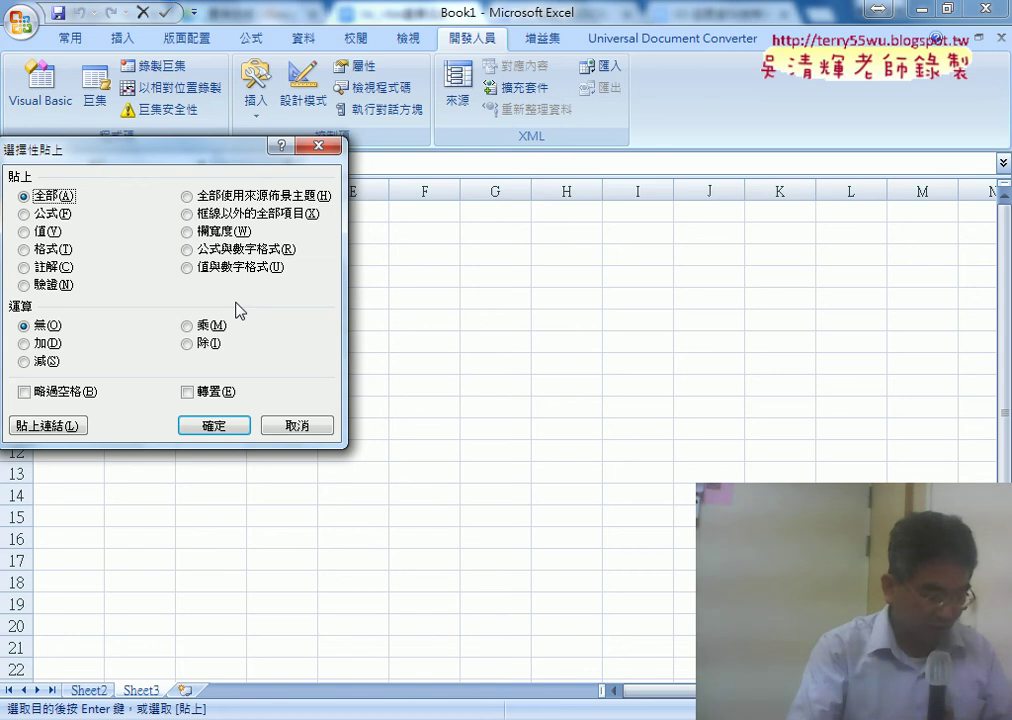
click(187, 391)
click(222, 424)
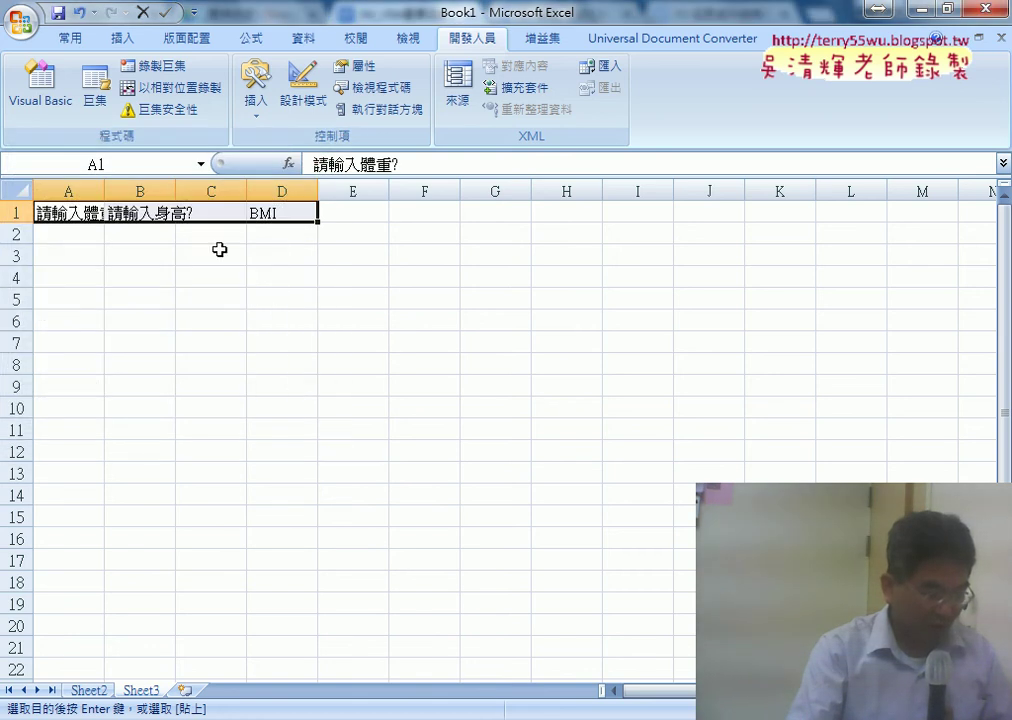
click(210, 191)
right_click(210, 191)
Step: Delete the empty column C, fit column A, and shorten A1 to 體重
click(268, 391)
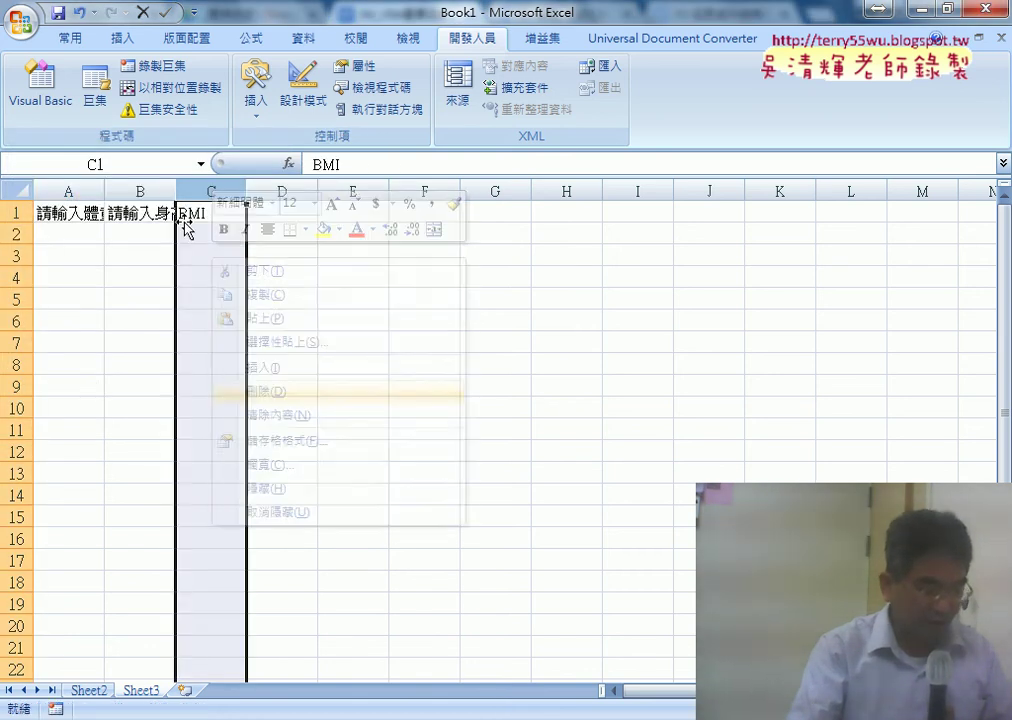
double_click(104, 191)
click(87, 228)
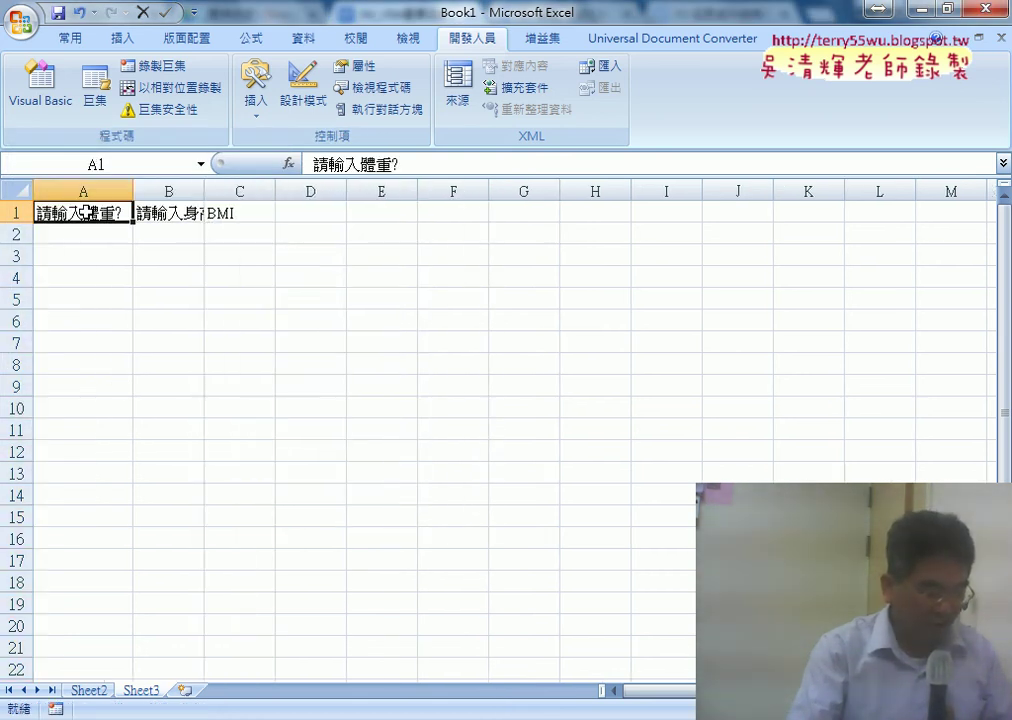
double_click(85, 212)
drag(36, 212, 78, 212)
key(BackSpace)
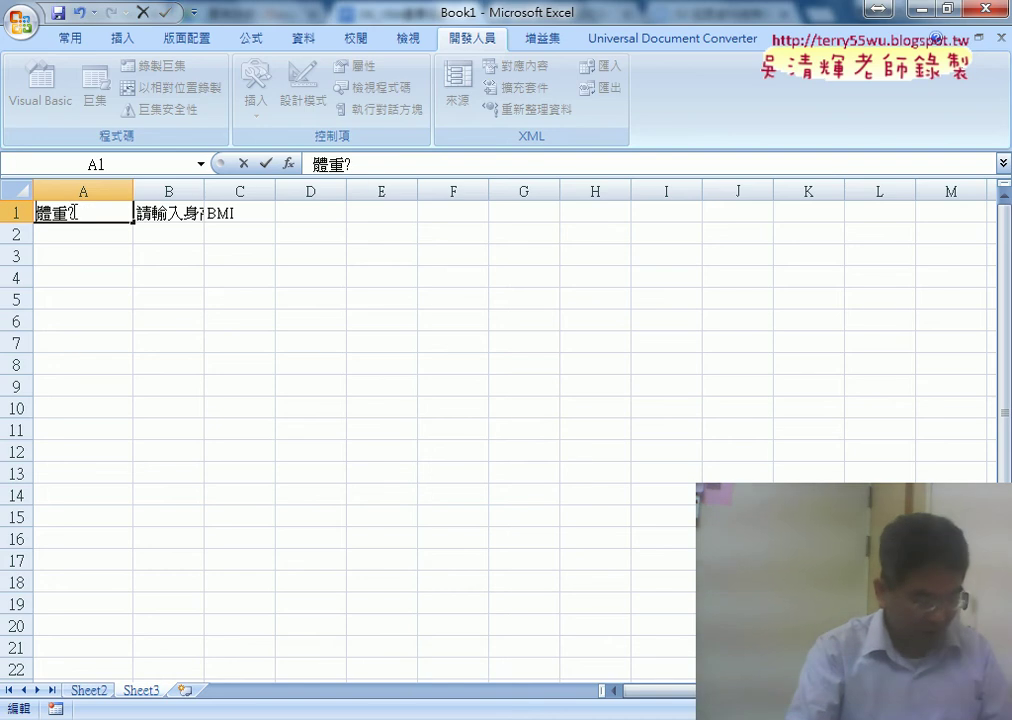
key(BackSpace)
click(149, 215)
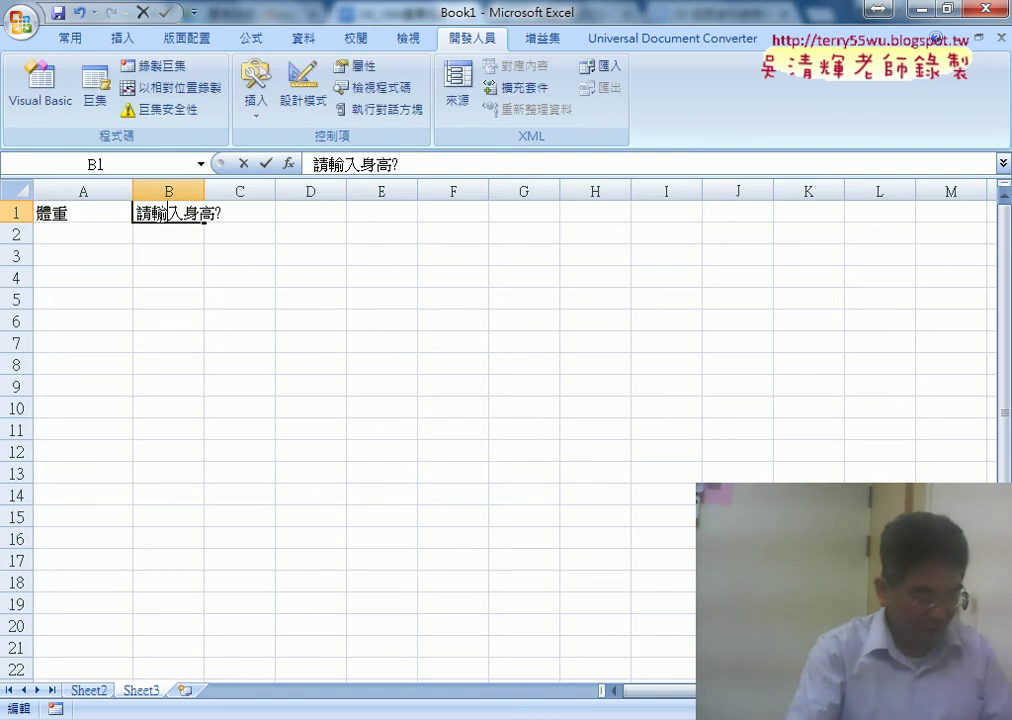
Step: Widen column B and shorten the B1 label to 身高
click(133, 189)
drag(147, 189, 176, 189)
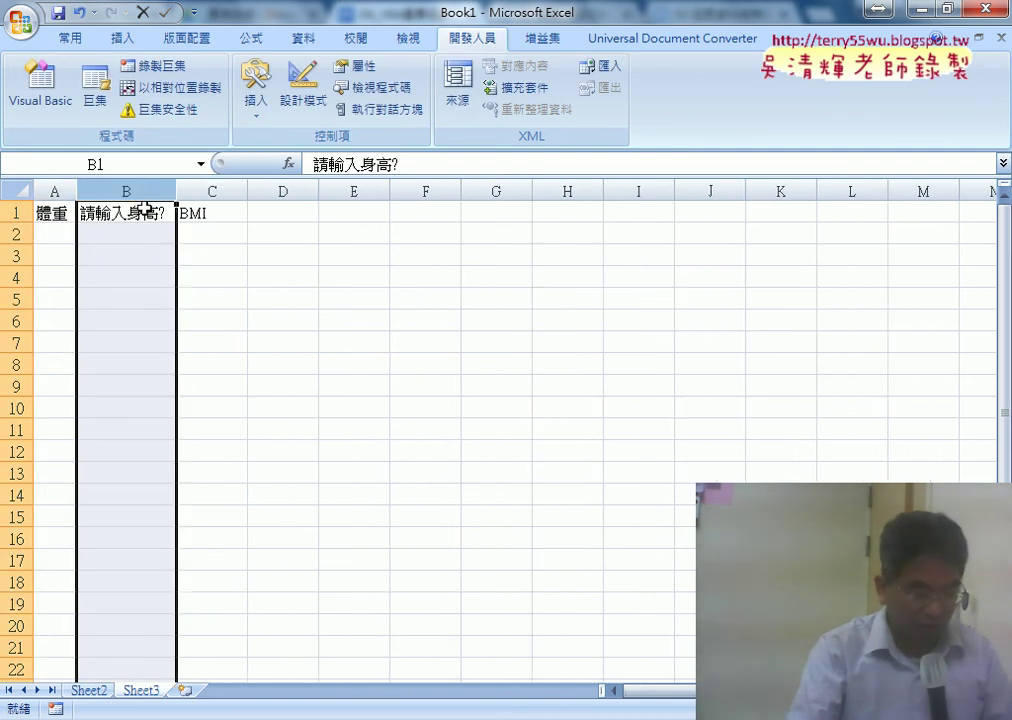
double_click(146, 212)
drag(113, 213, 78, 213)
key(BackSpace)
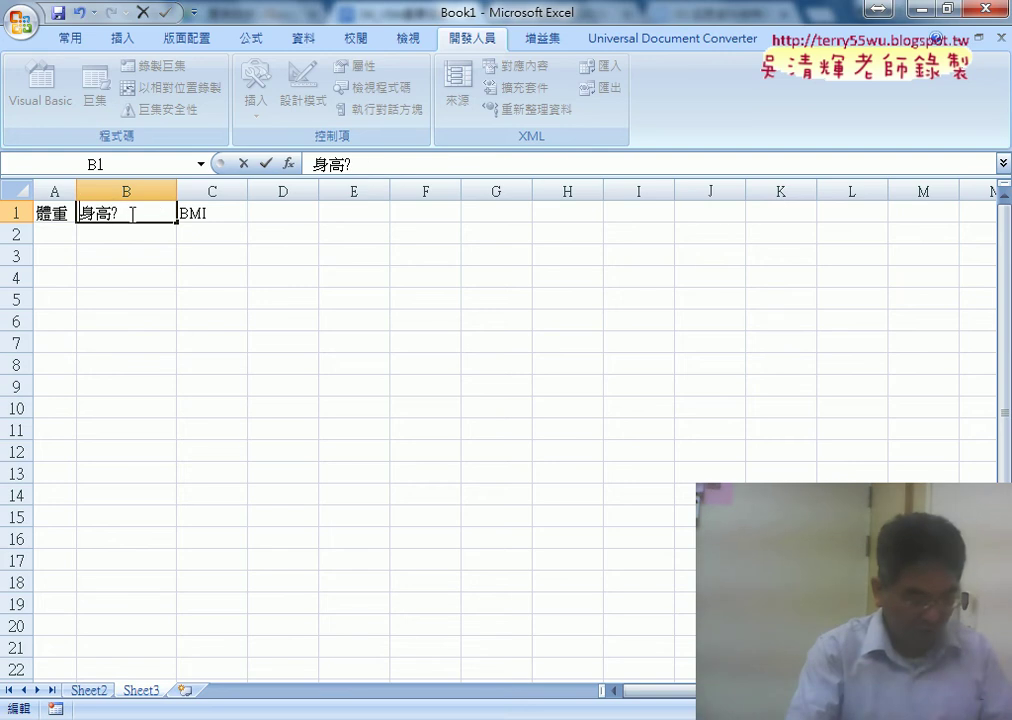
click(132, 213)
key(BackSpace)
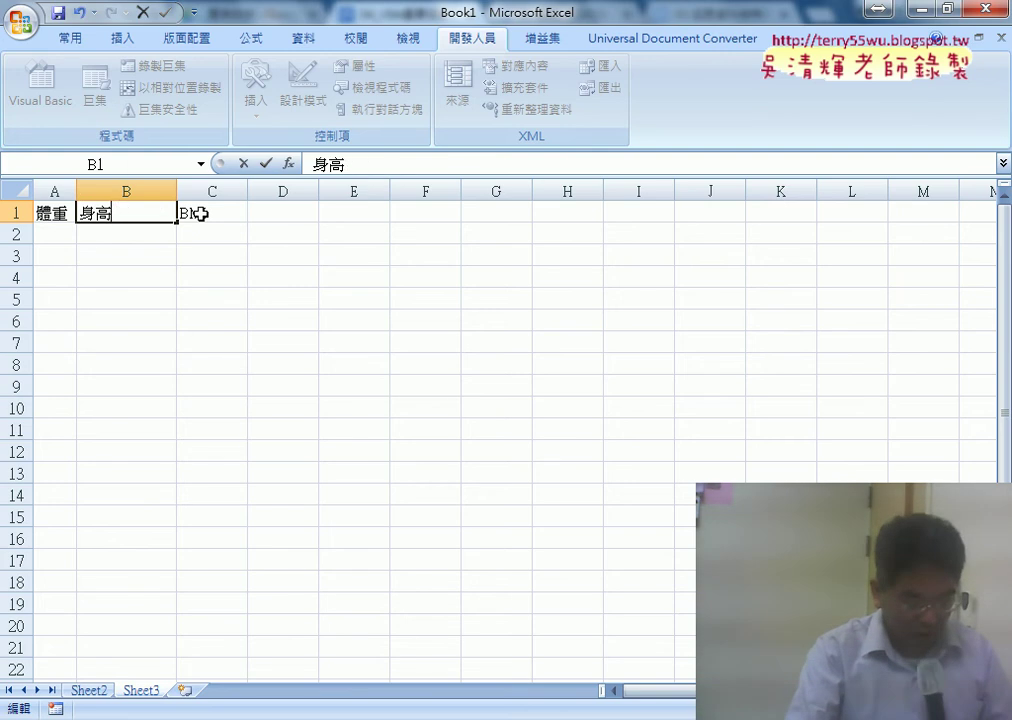
click(200, 213)
click(170, 190)
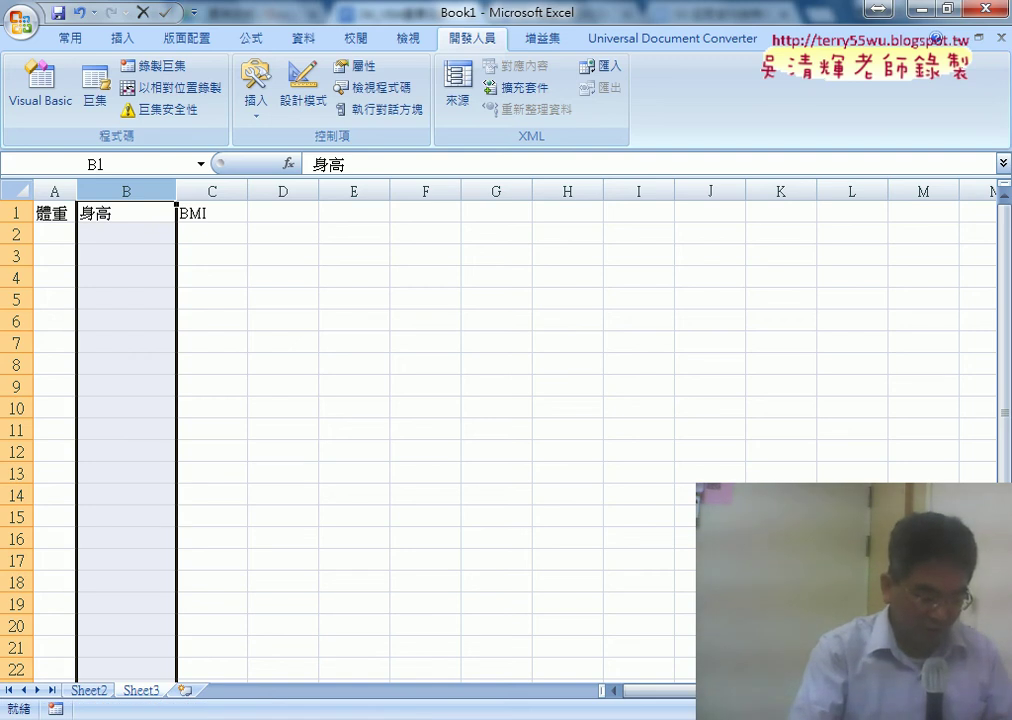
mouse_move(656, 652)
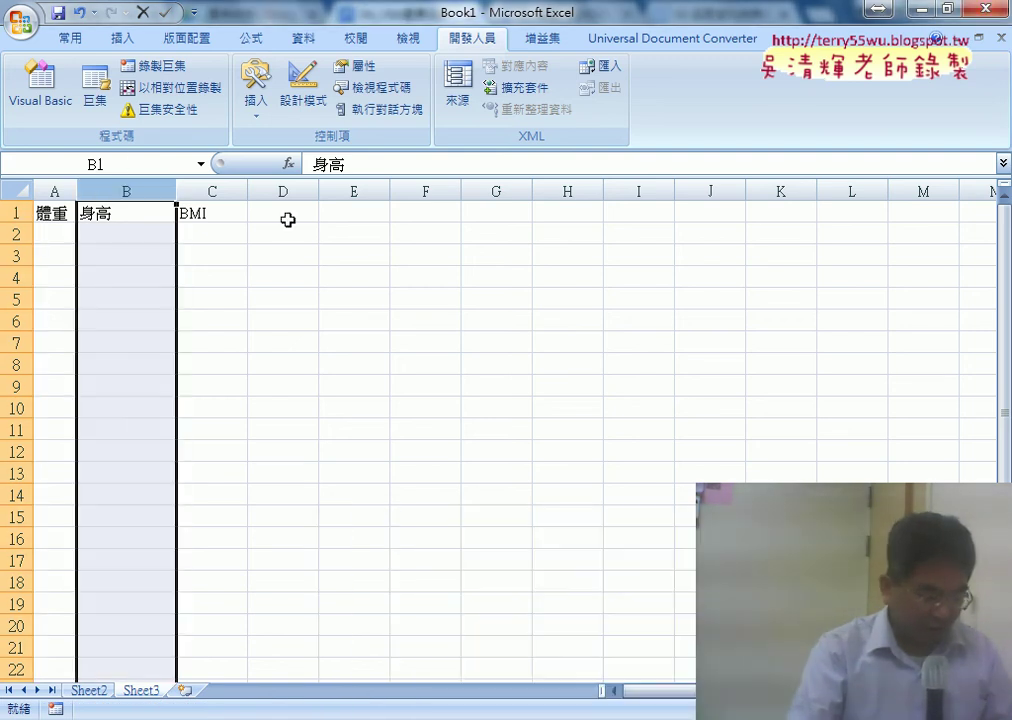
click(36, 98)
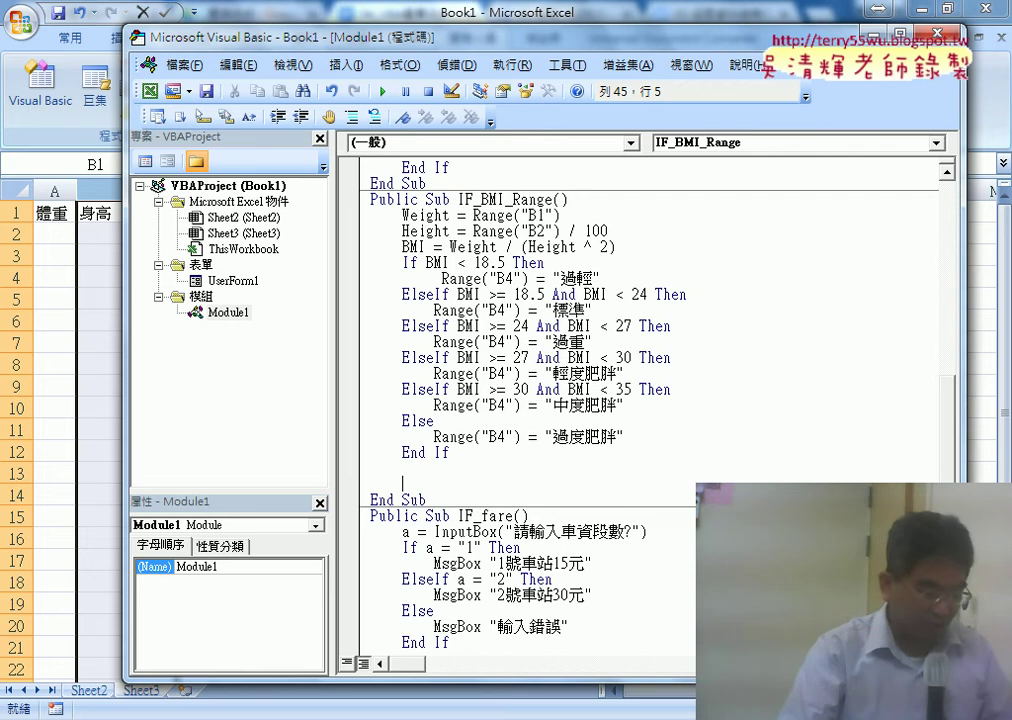
click(88, 690)
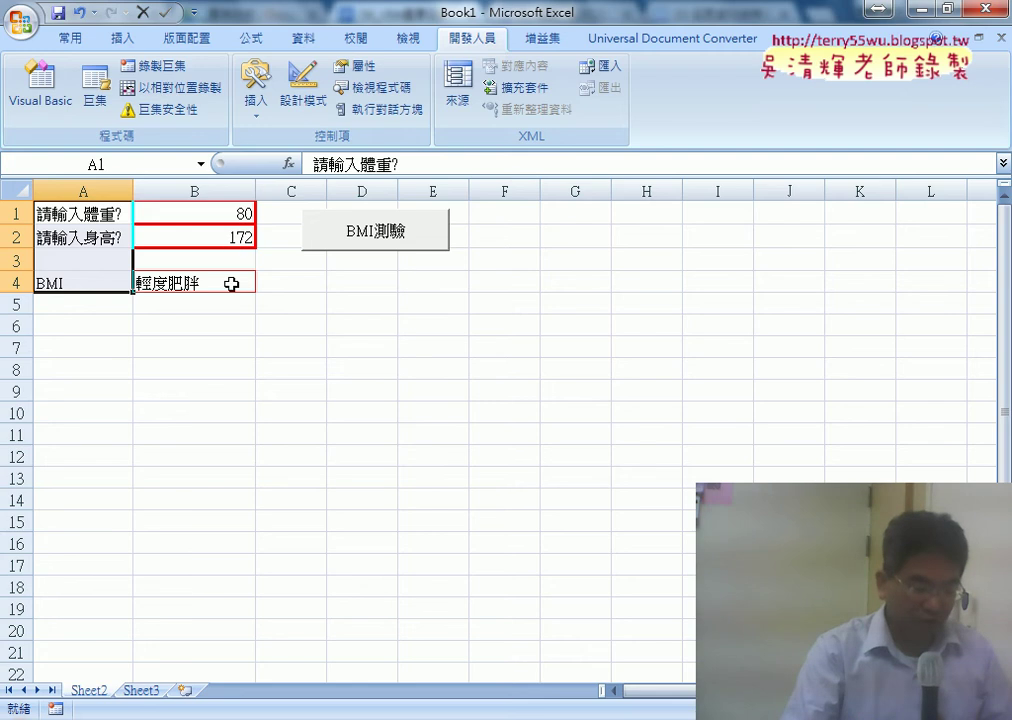
click(206, 210)
click(208, 235)
click(228, 281)
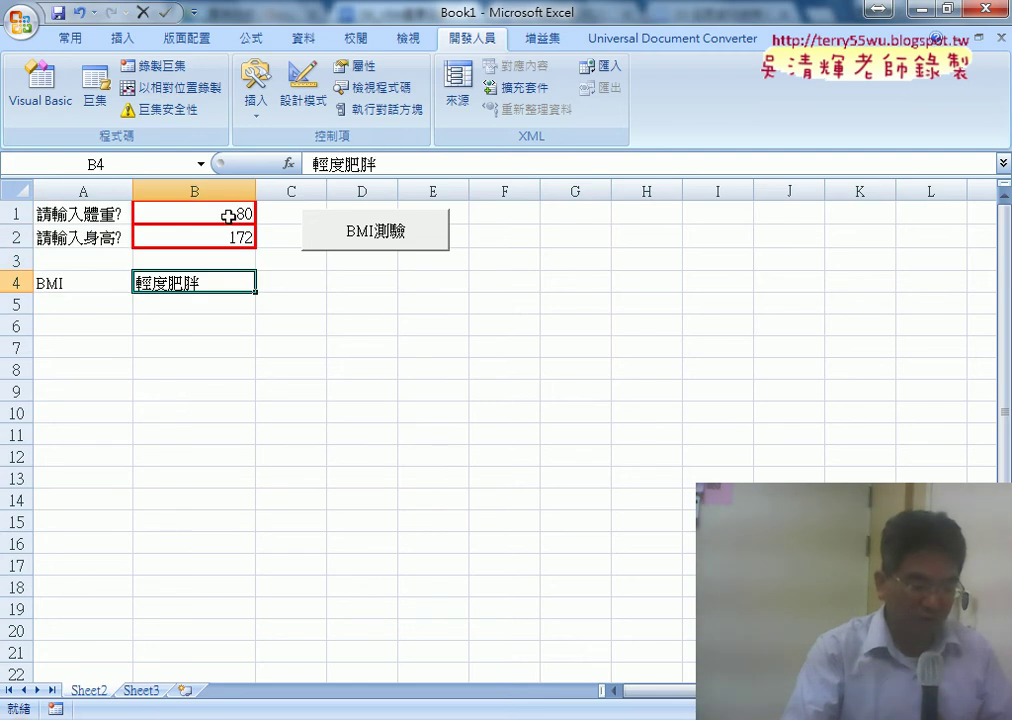
click(145, 691)
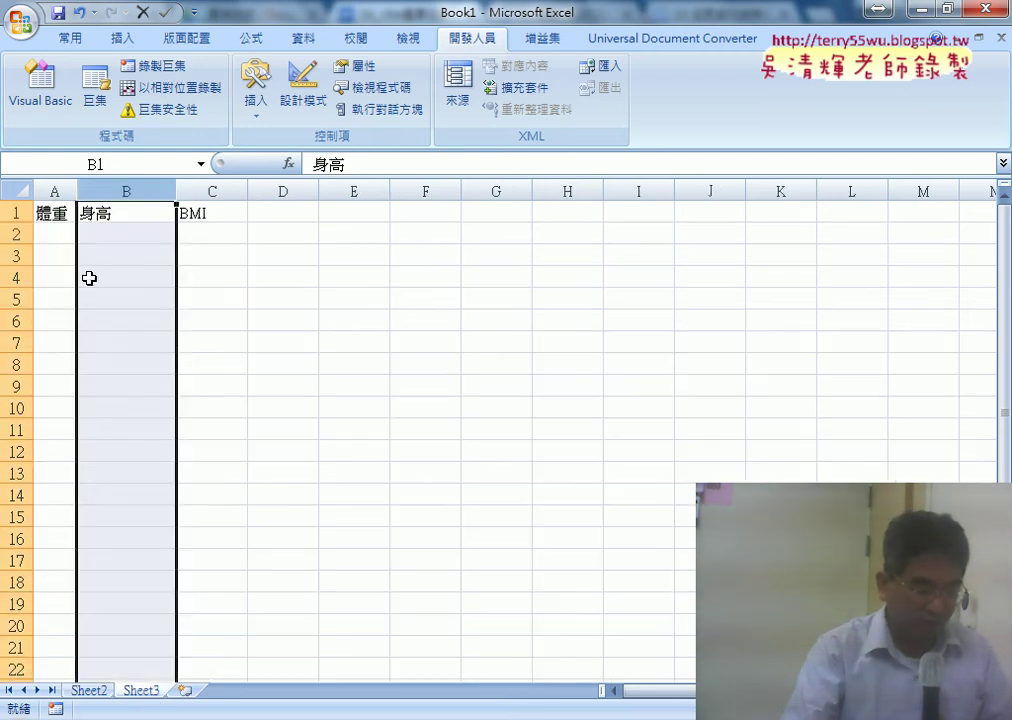
click(55, 234)
click(206, 237)
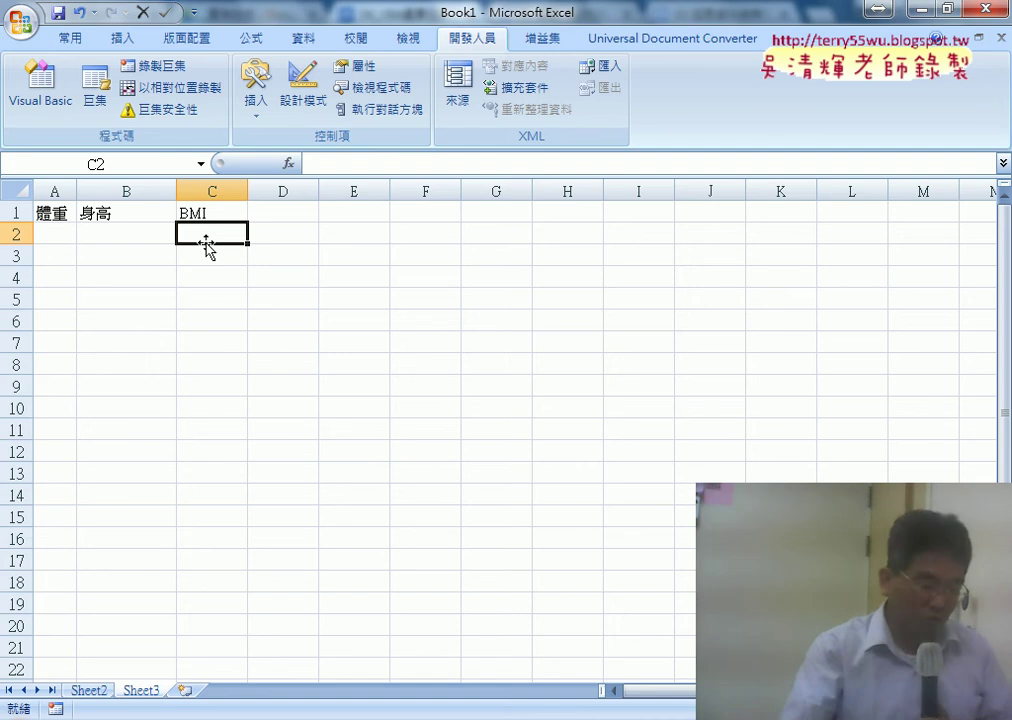
click(97, 692)
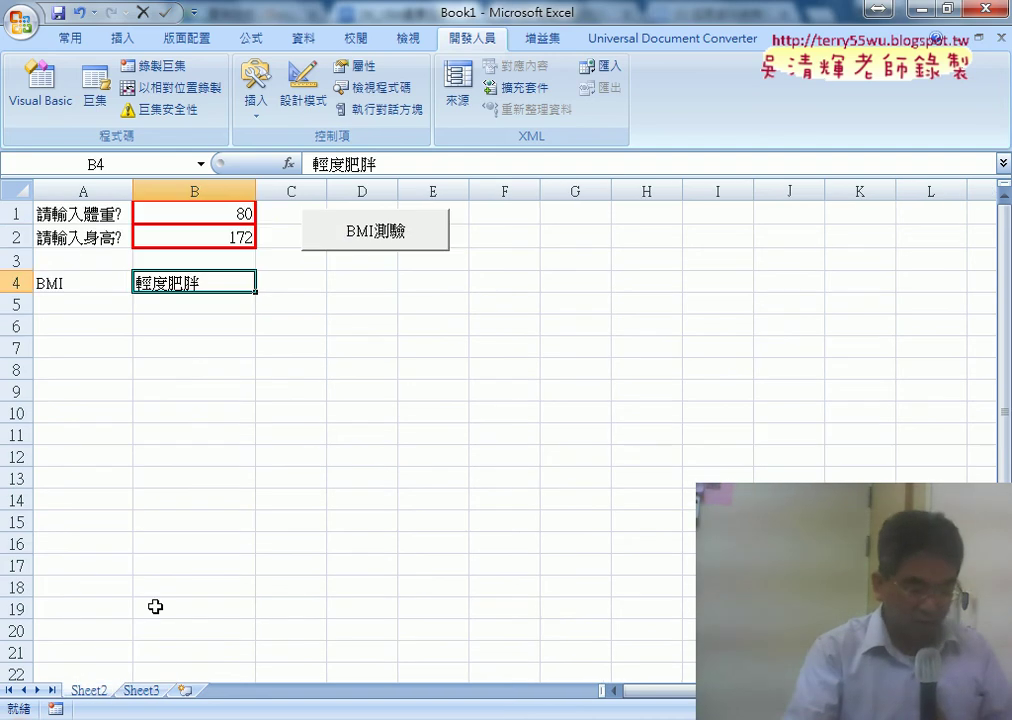
click(628, 623)
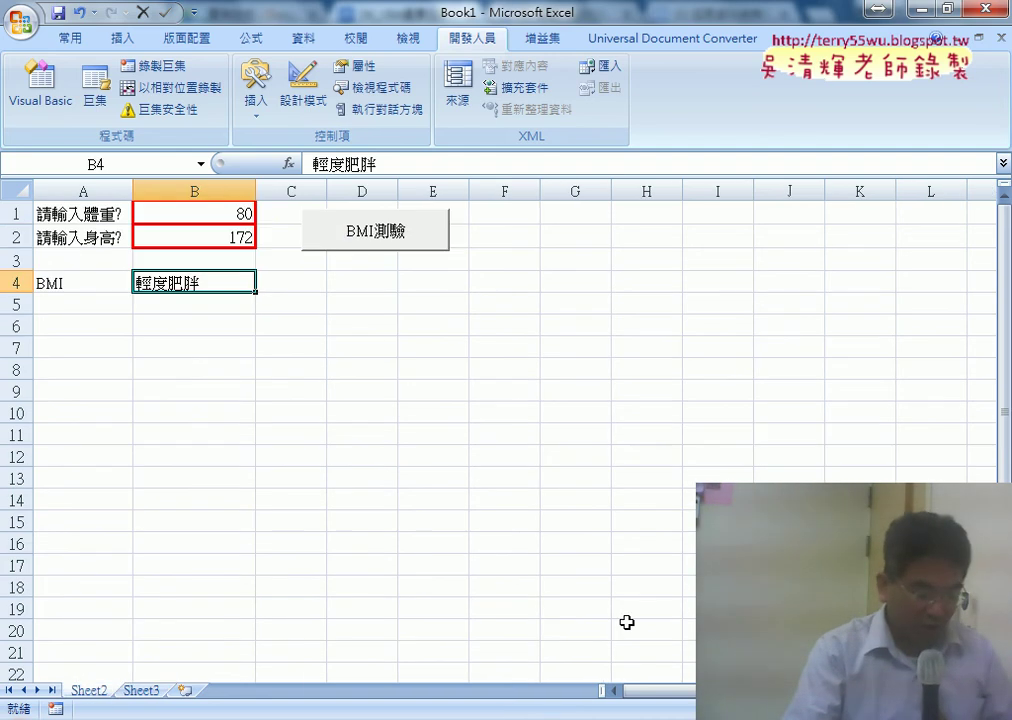
click(486, 641)
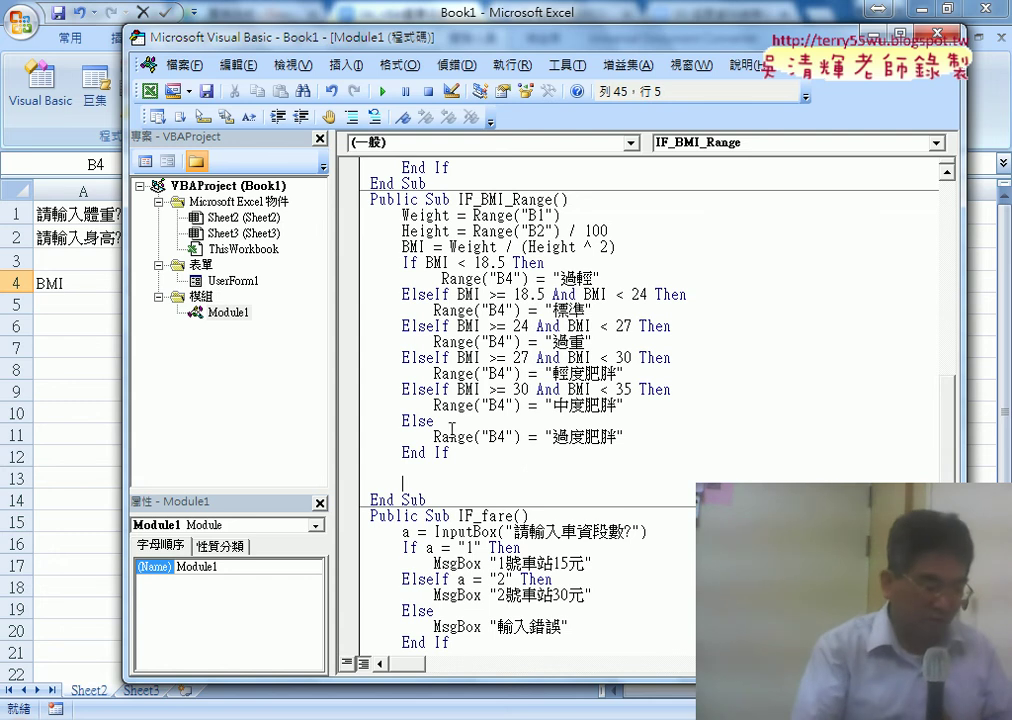
Step: Widen Sheet3 column A so 體重 fits, note target cells A2:C2, and return to Sheet2
click(150, 697)
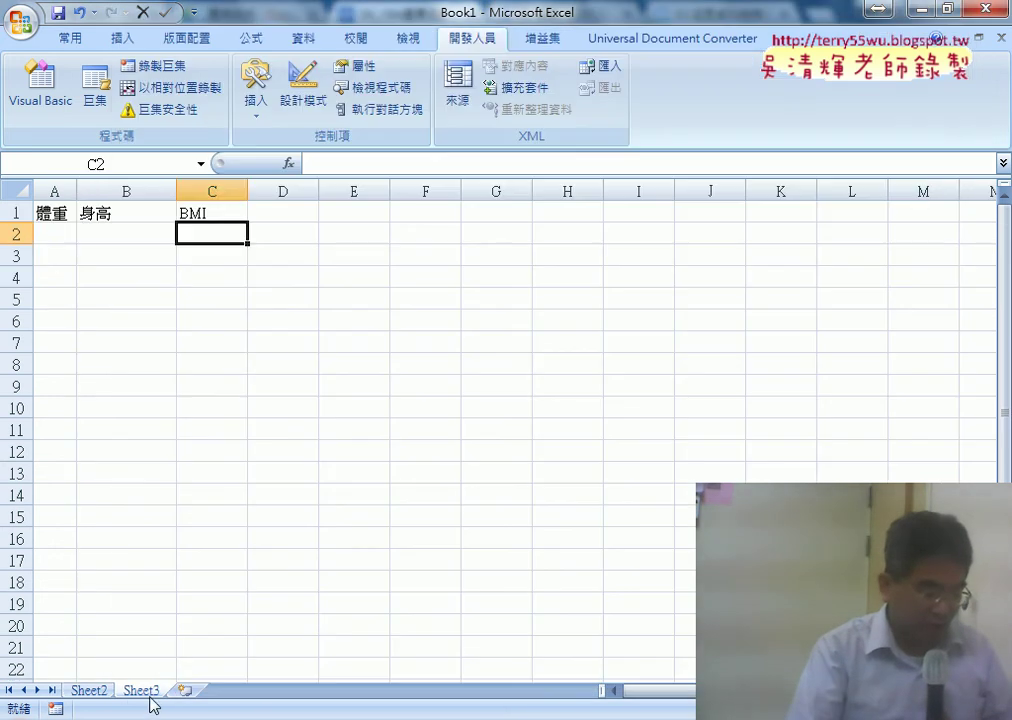
click(56, 230)
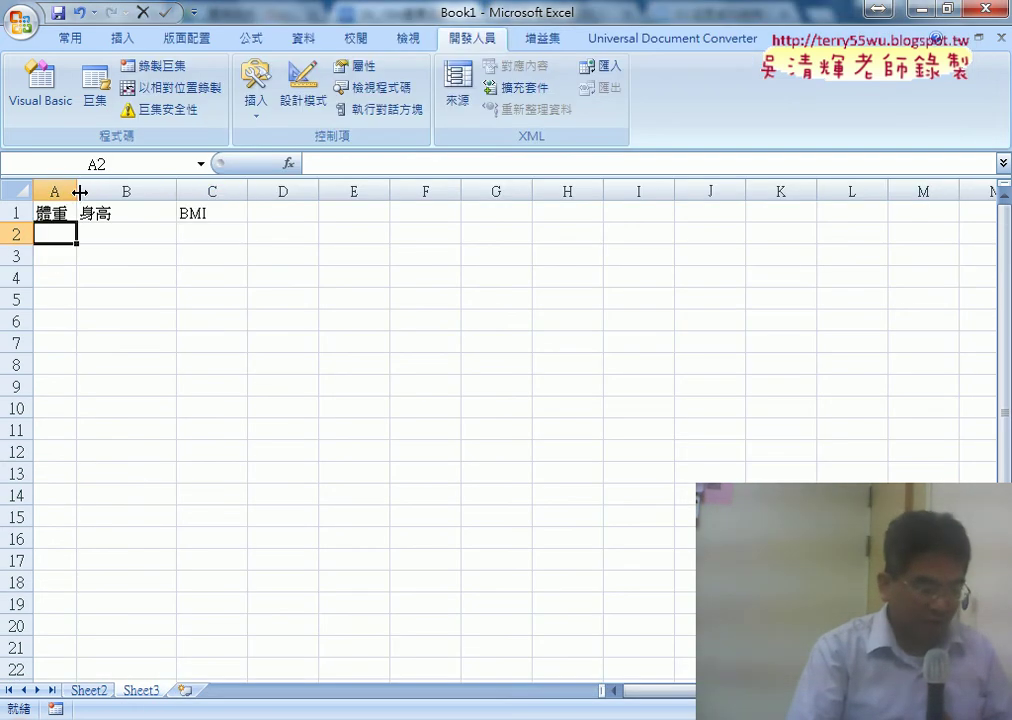
drag(79, 192, 105, 192)
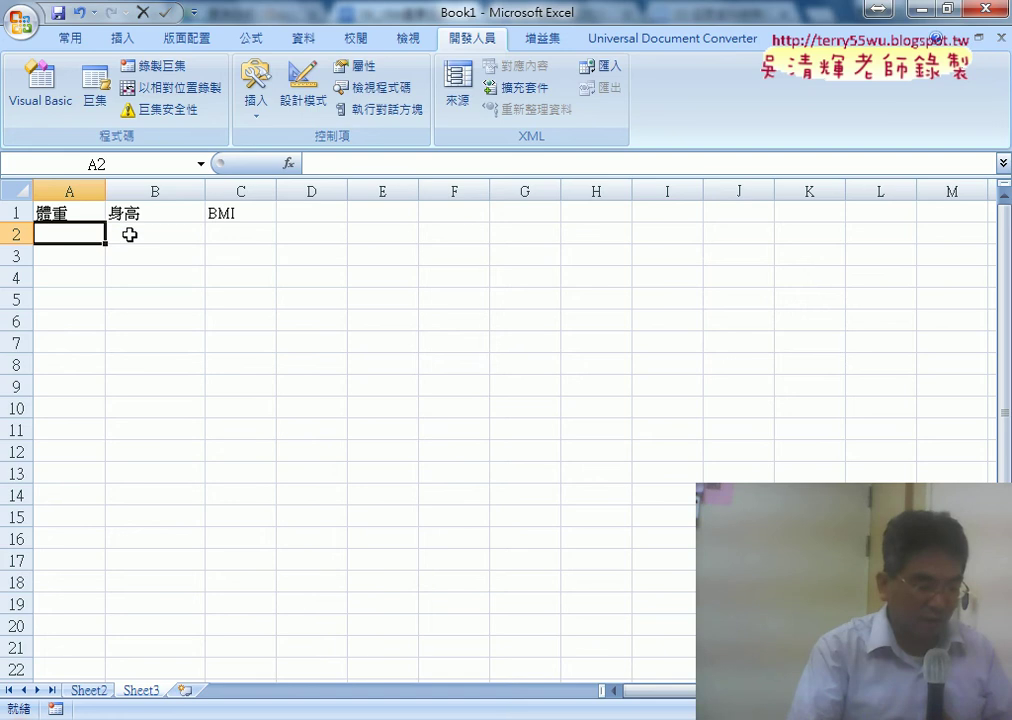
click(129, 234)
click(239, 239)
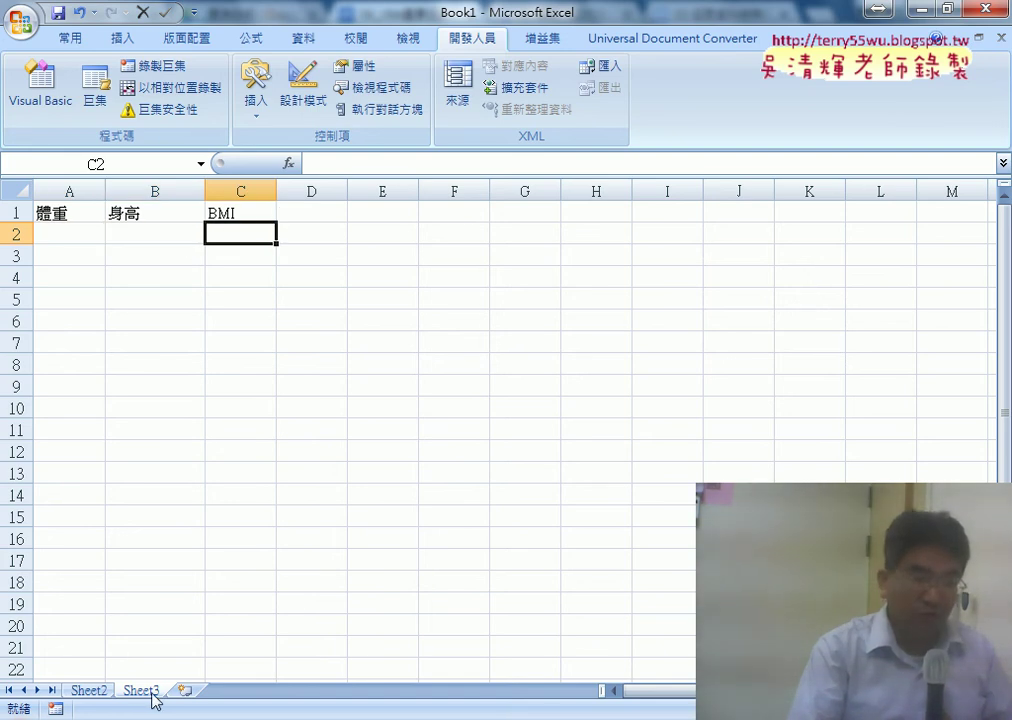
click(82, 692)
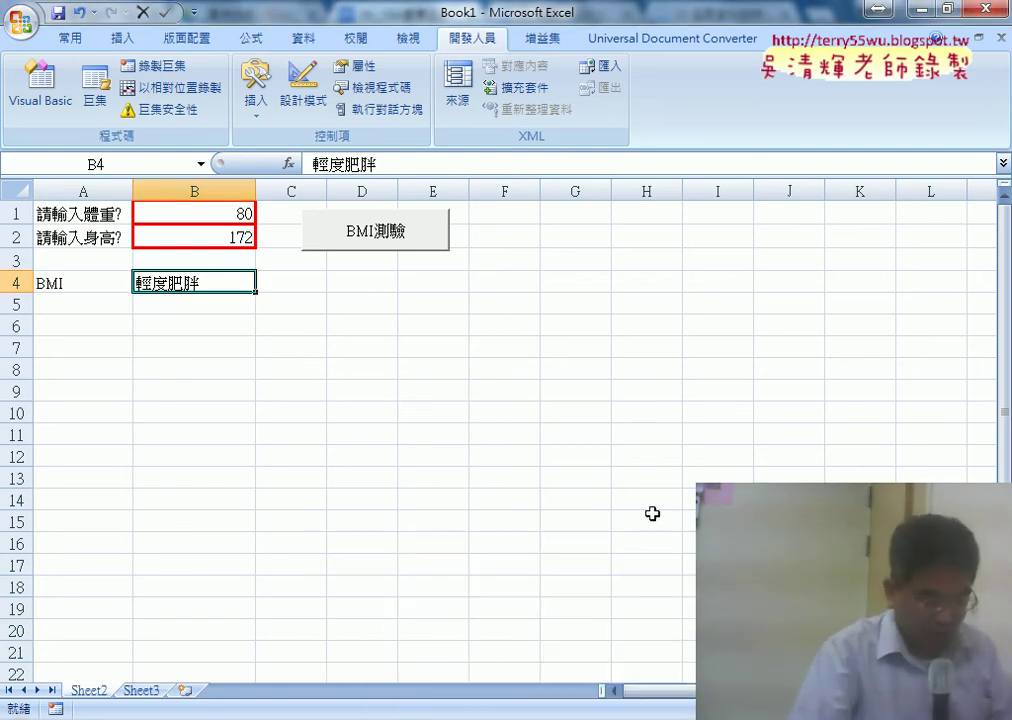
Step: After End If, write Sheets(2).Range("A2") = Range("B2") in IF_BMI_Range
click(365, 545)
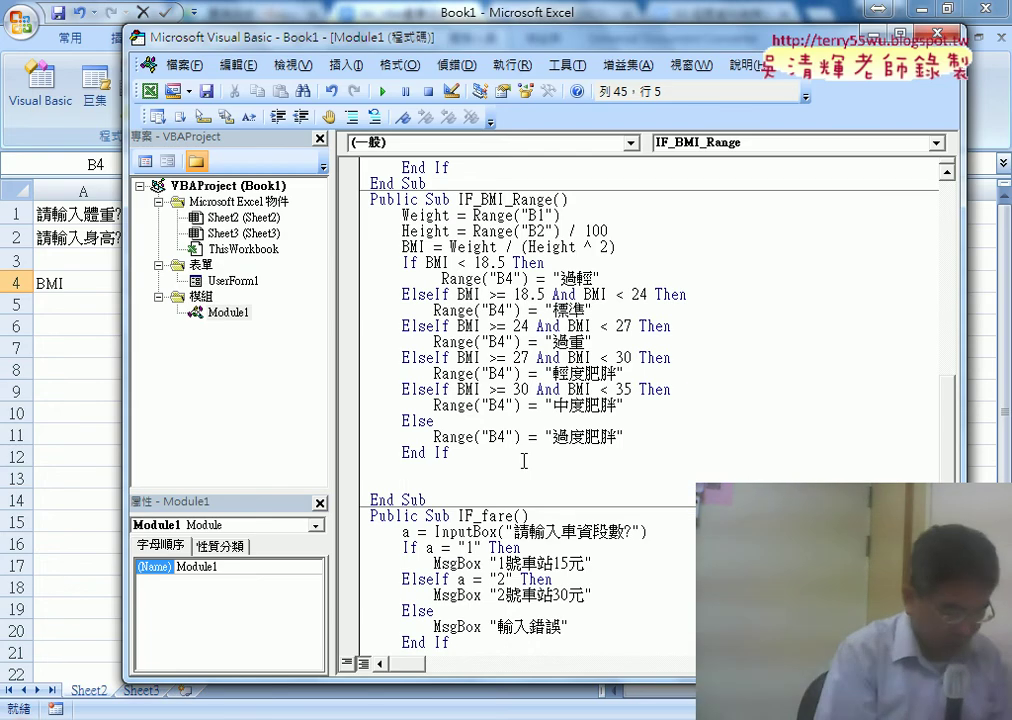
text(shee)
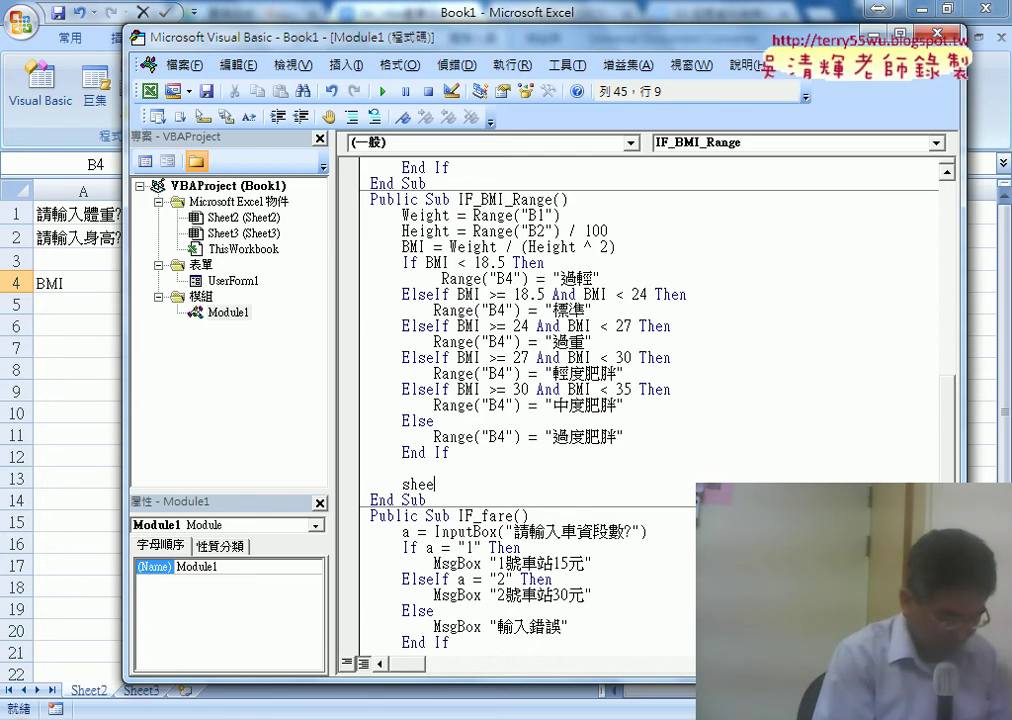
text(ts)
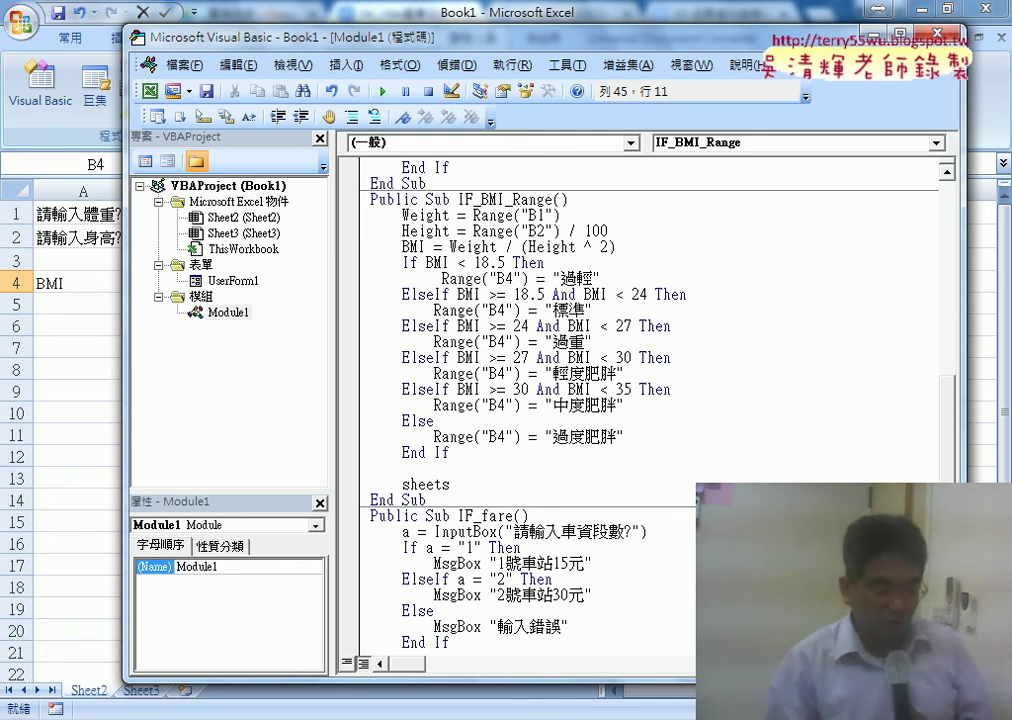
text(()
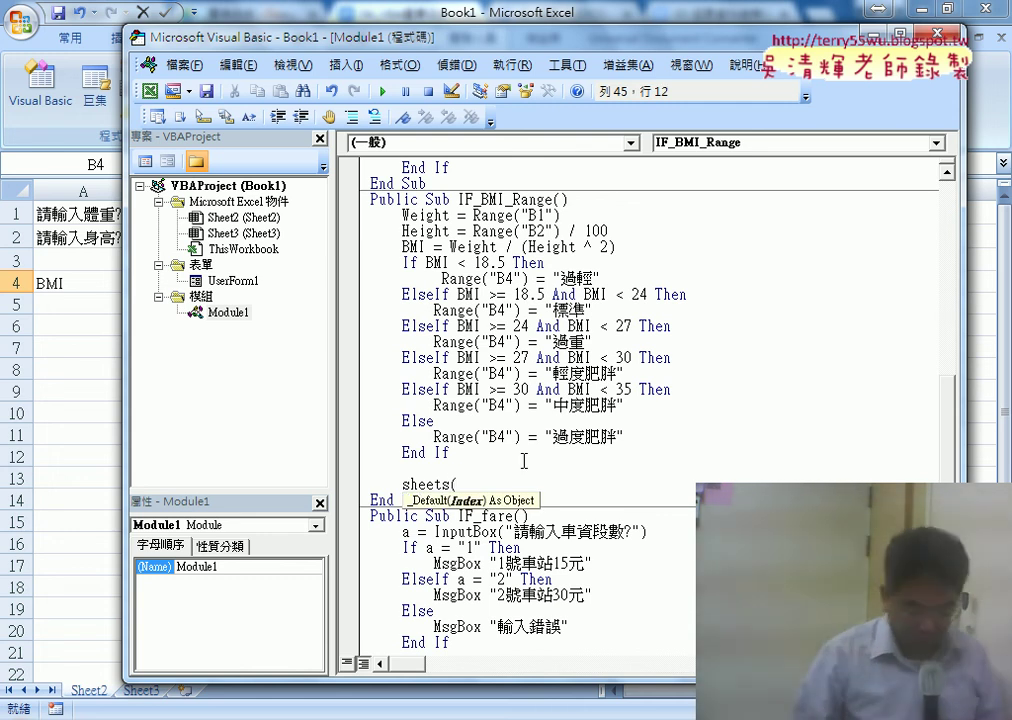
text(2)
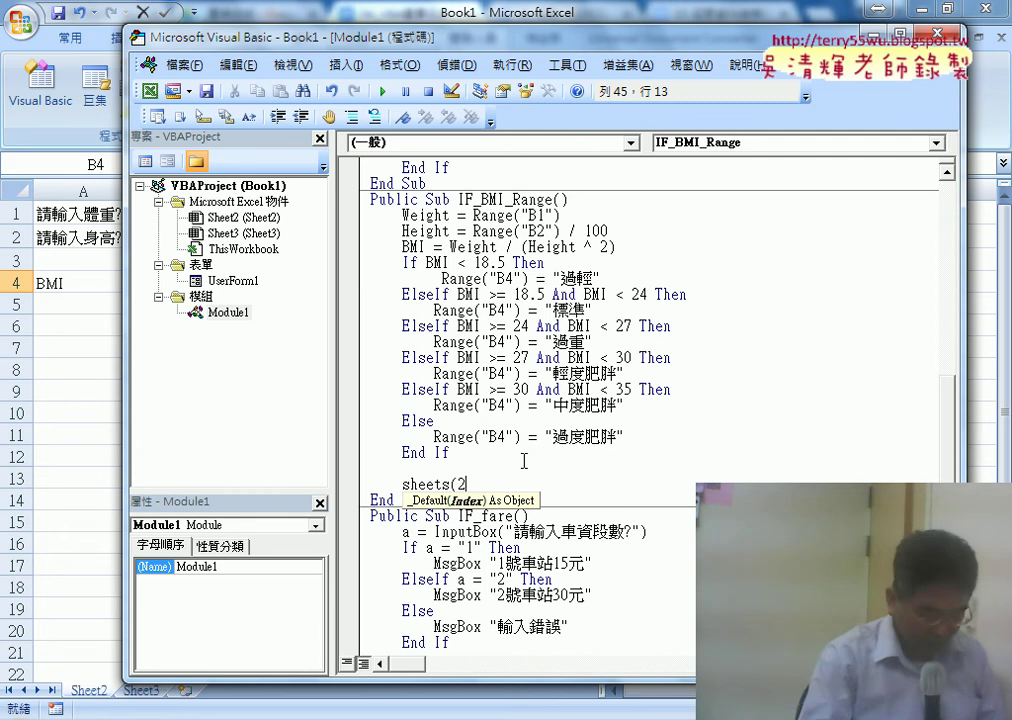
text())
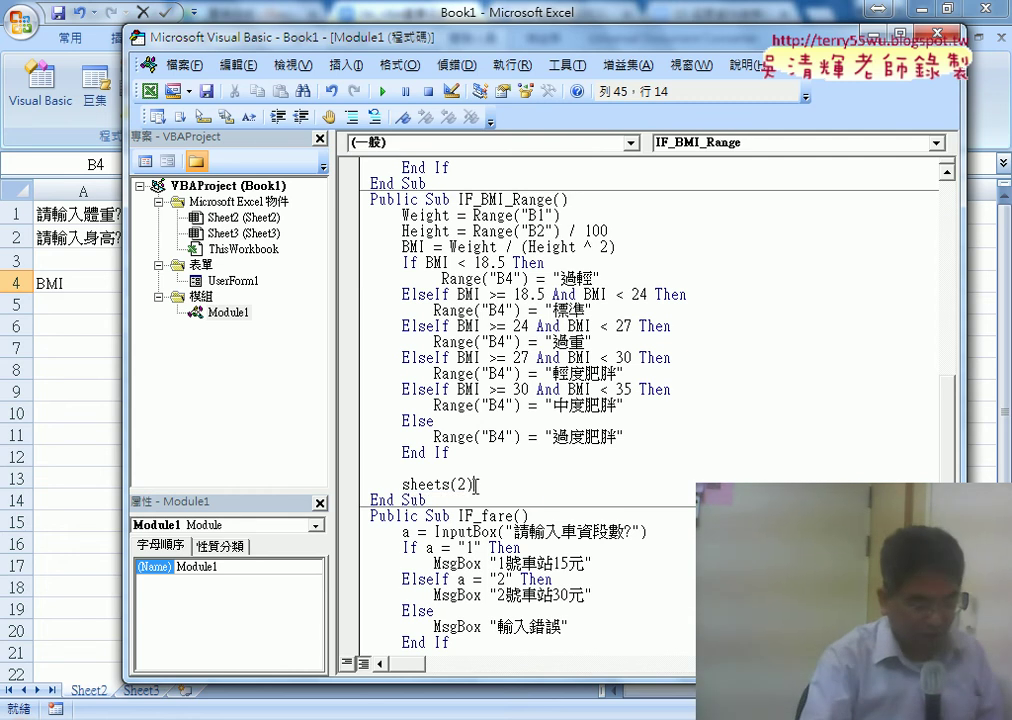
double_click(462, 484)
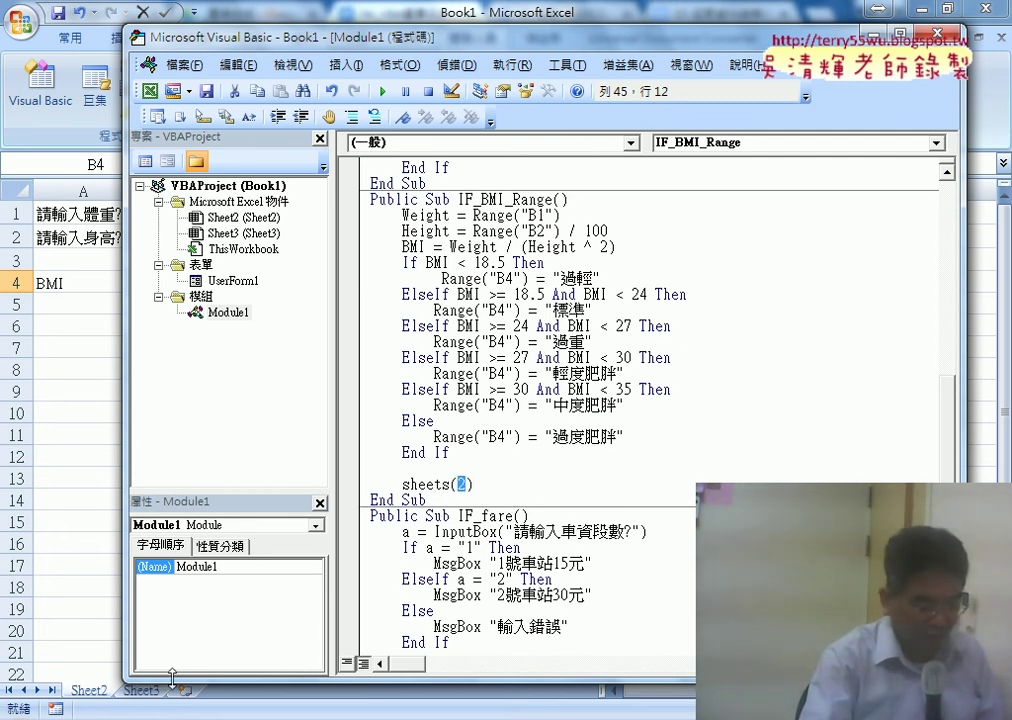
drag(172, 678, 172, 636)
click(501, 484)
text(.r)
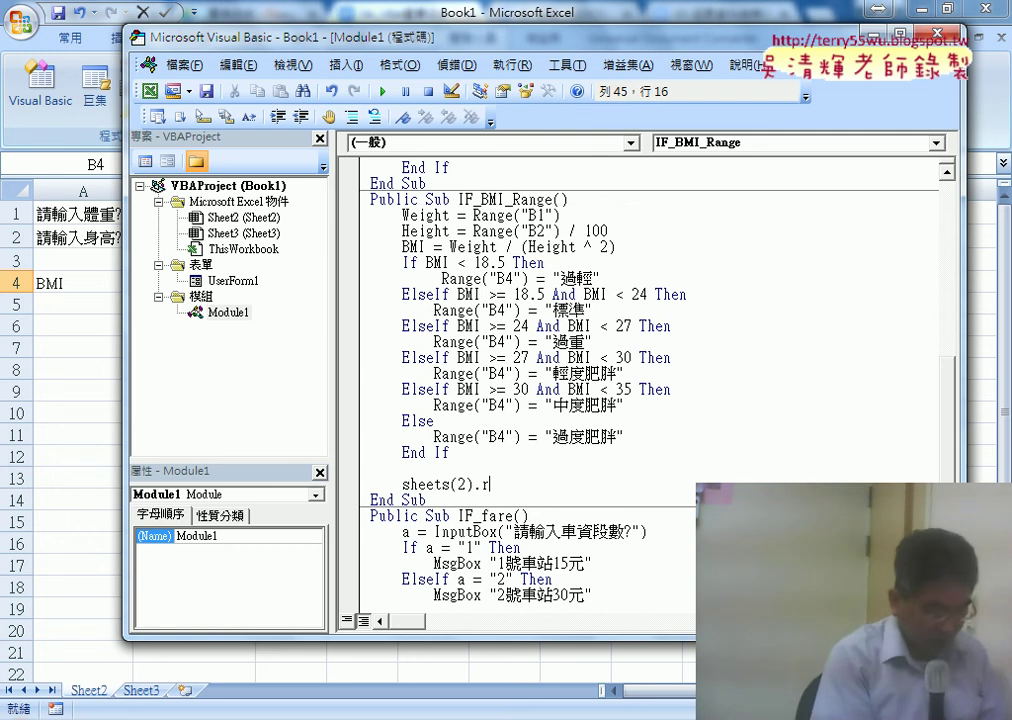
text(a)
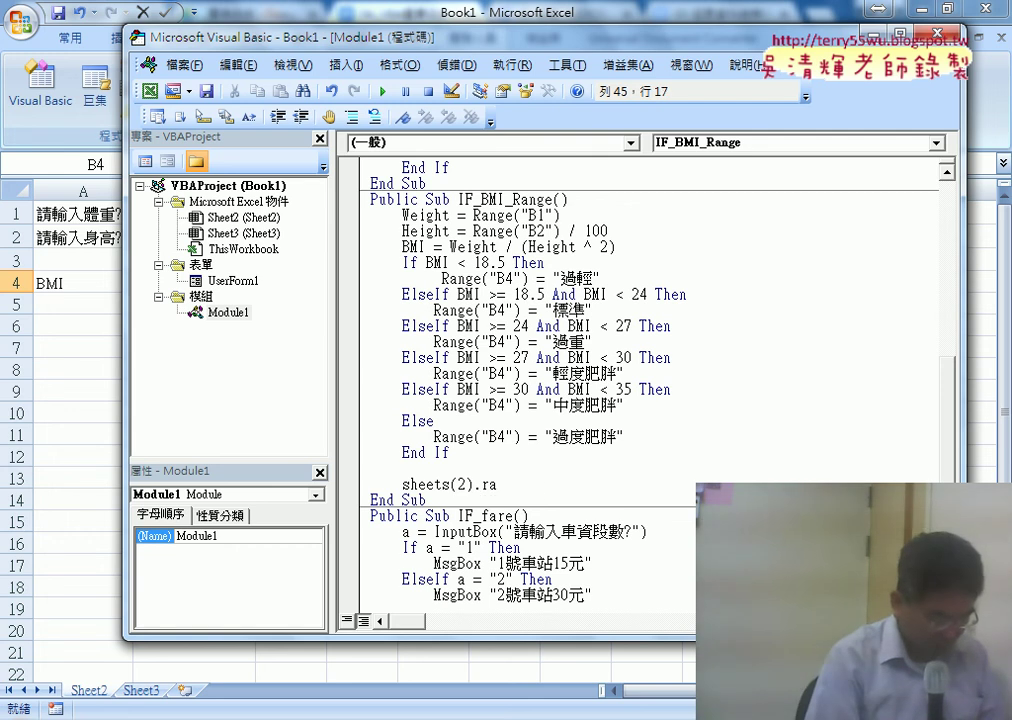
text(bge)
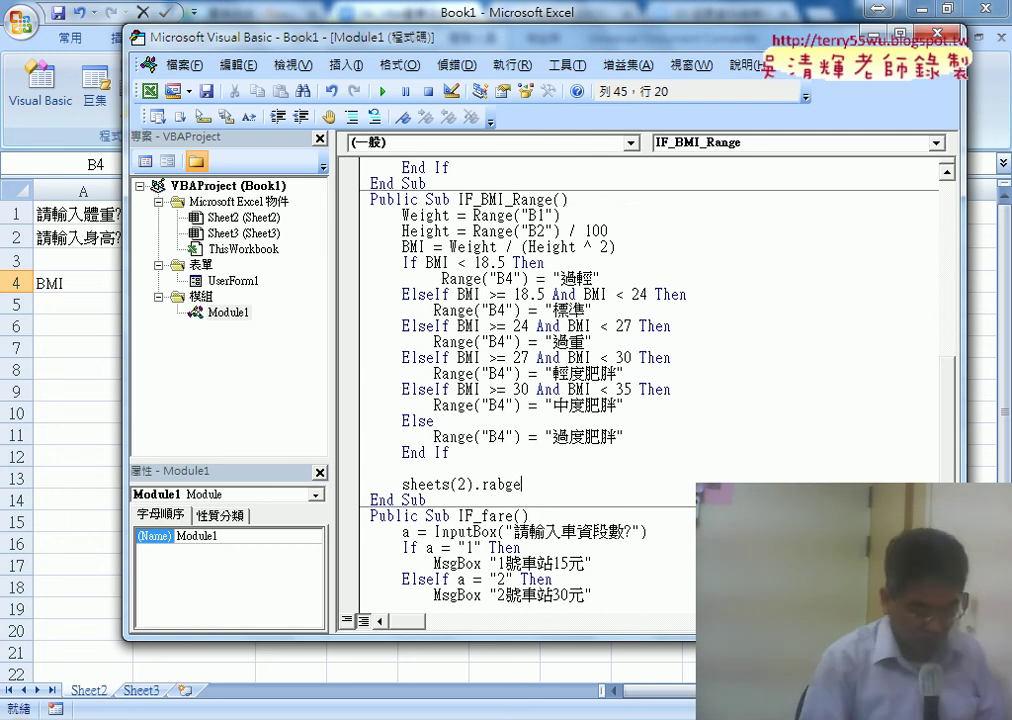
key(BackSpace)
key(BackSpace)
key(BackSpace)
text(n)
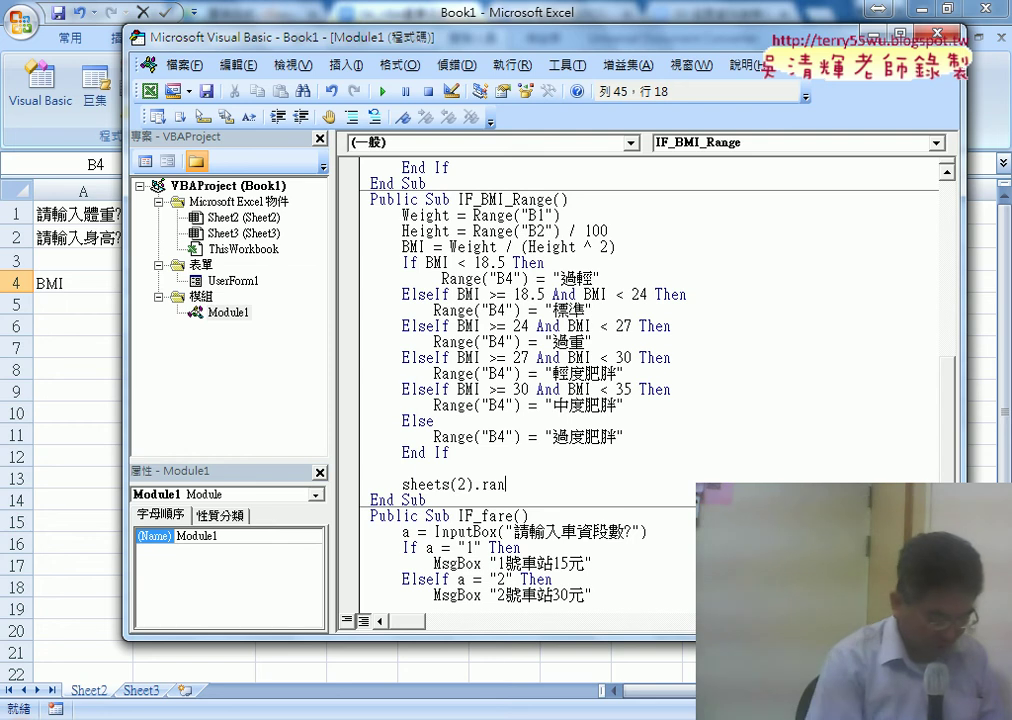
text(ge)
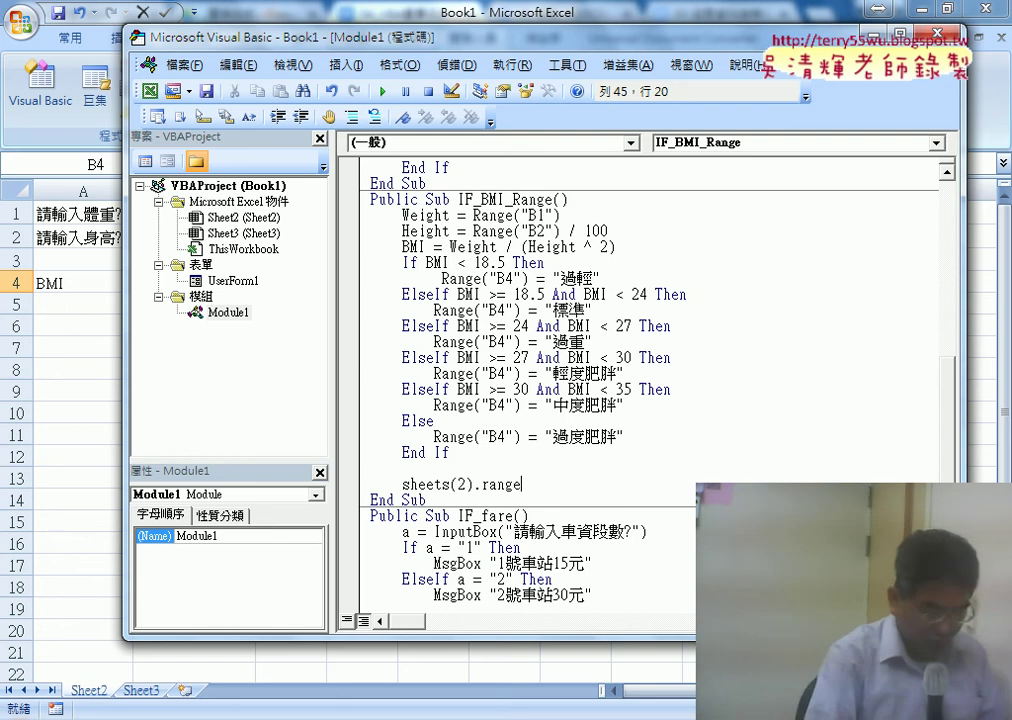
text(("A)
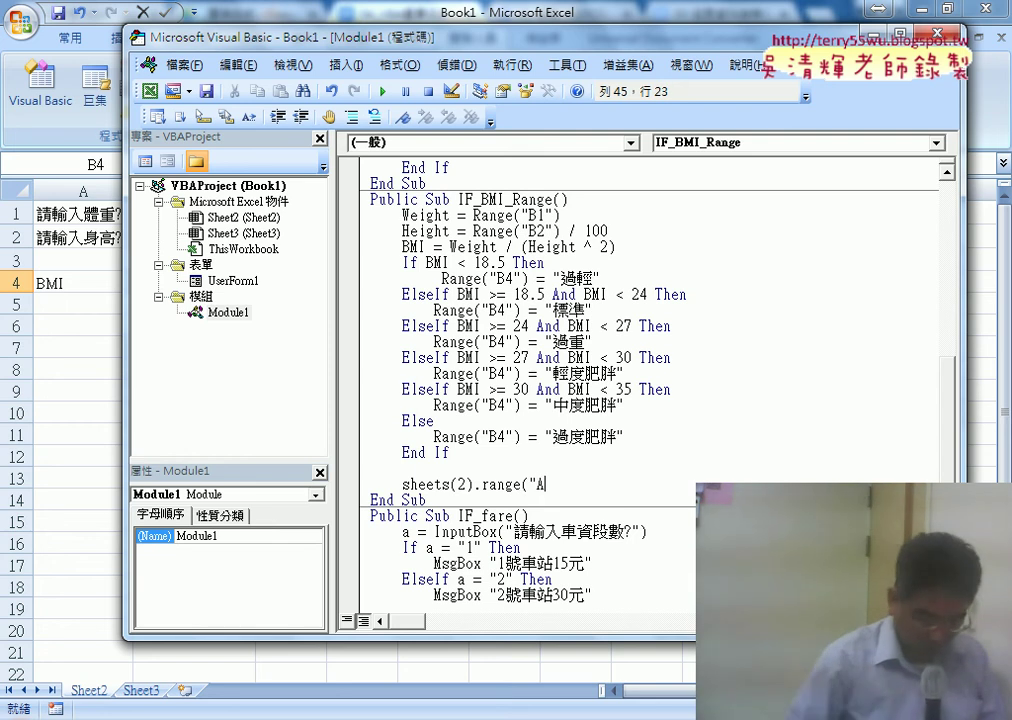
text(2"))
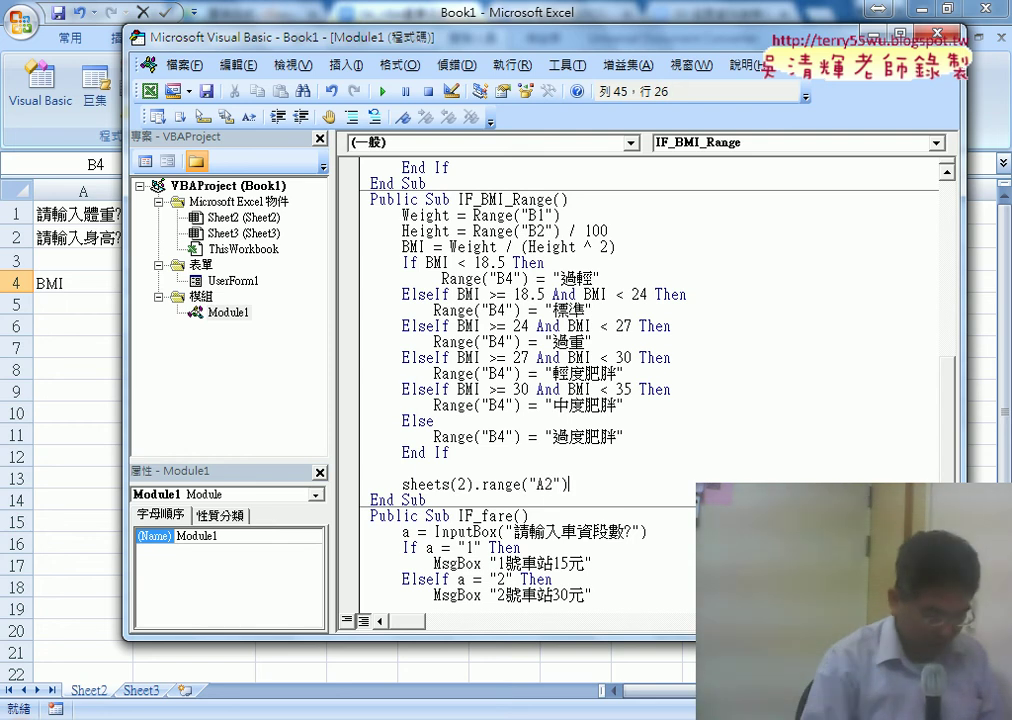
text(=)
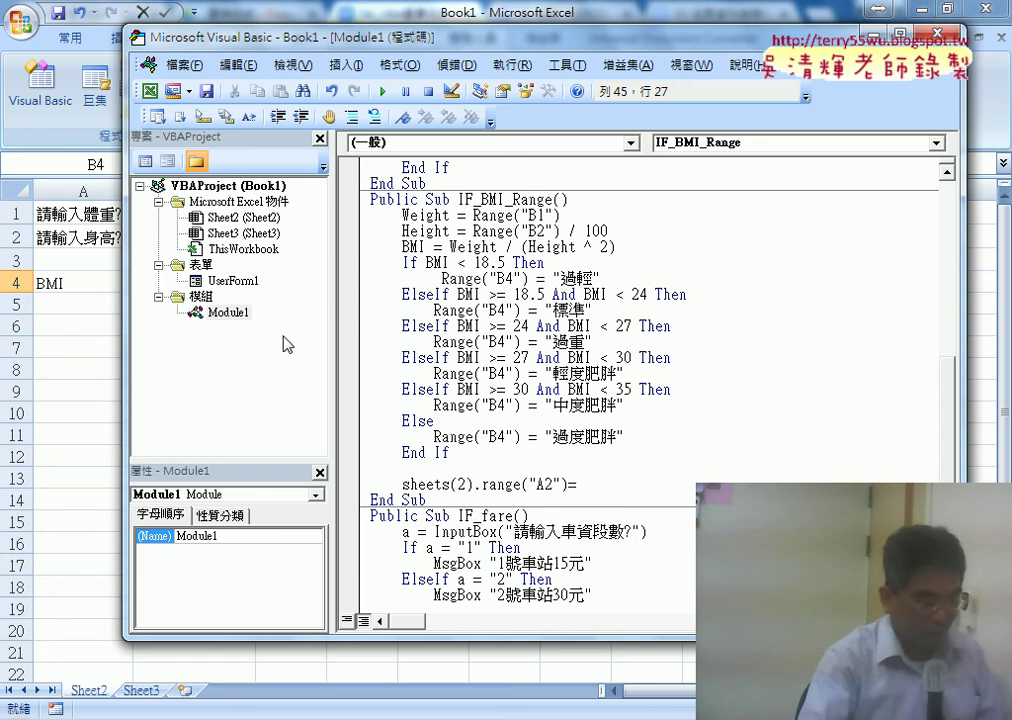
drag(124, 289, 245, 289)
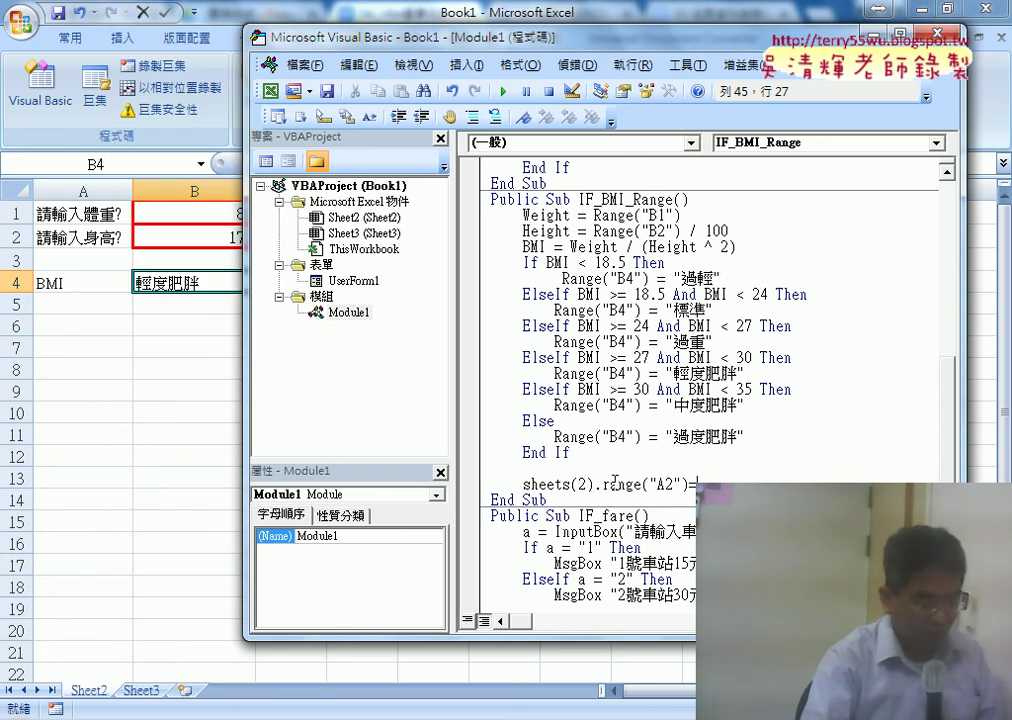
drag(603, 484, 688, 486)
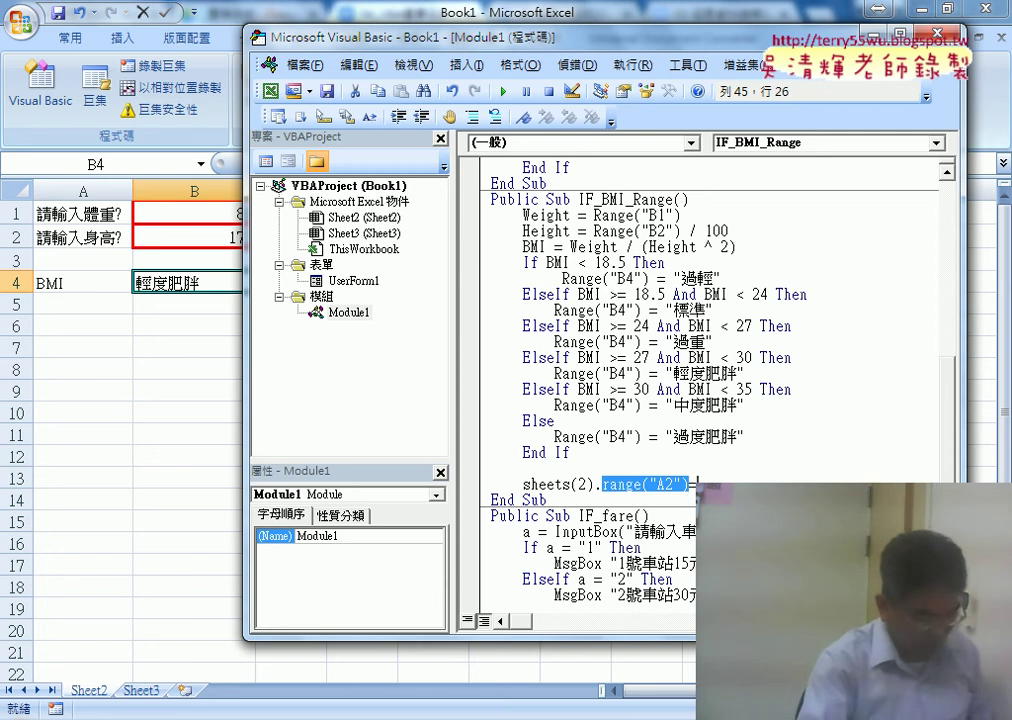
click(780, 484)
key(Left)
key(Left)
key(Left)
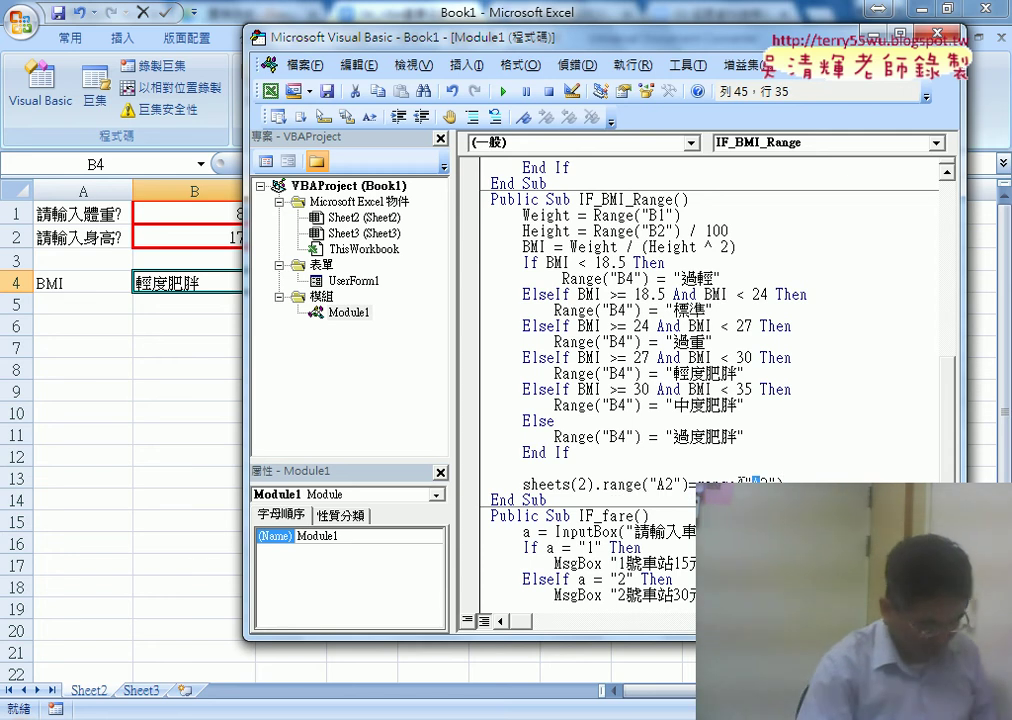
key(BackSpace)
text(B4)
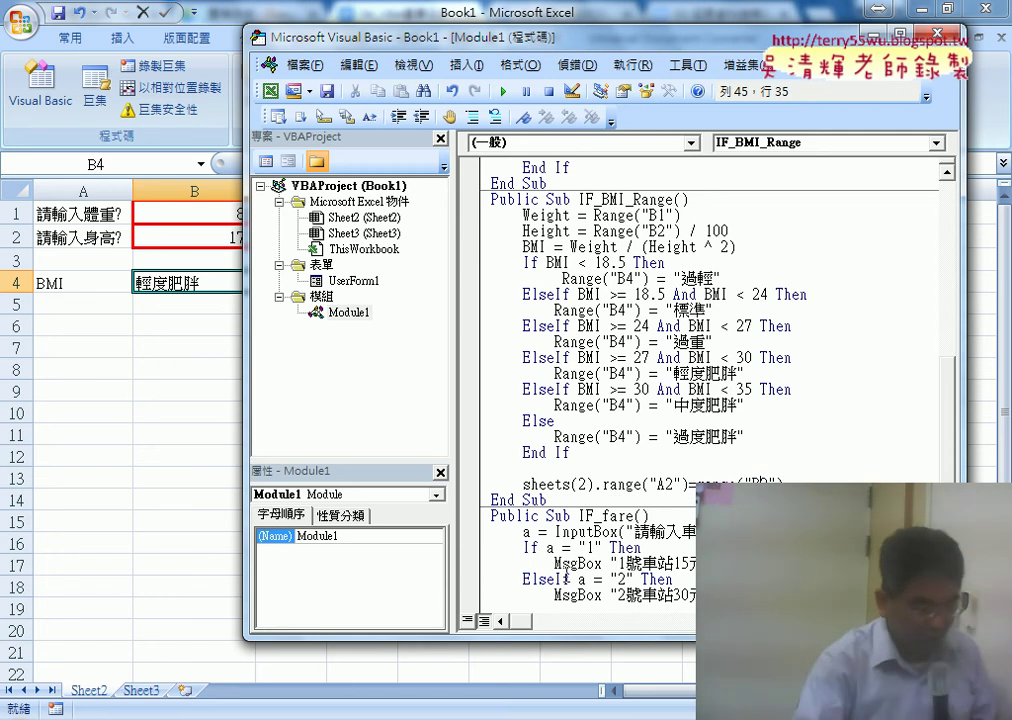
Step: Duplicate that line below with its target changed to Range("B2")
click(628, 484)
key(End)
key(Return)
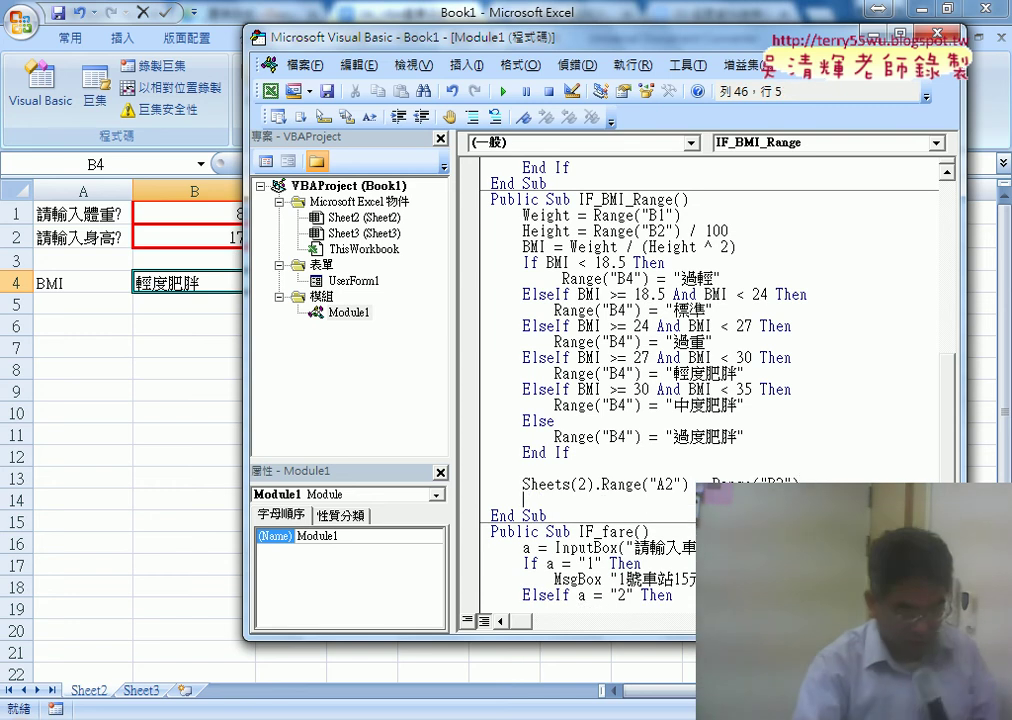
drag(800, 484, 531, 484)
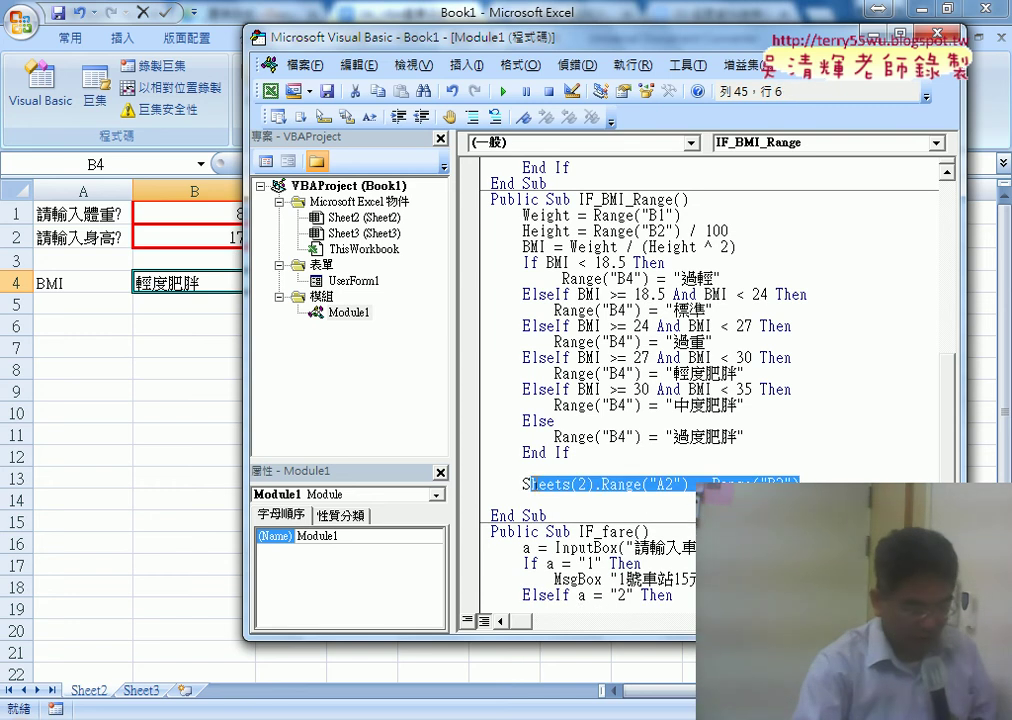
key(ctrl+c)
click(552, 500)
key(ctrl+v)
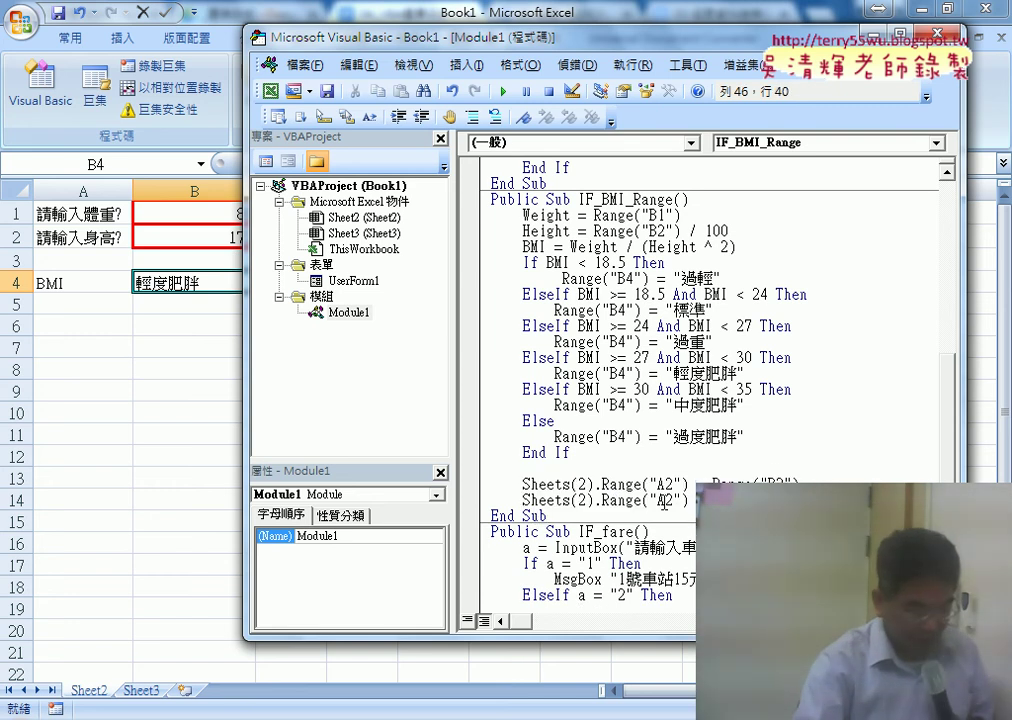
drag(665, 500, 657, 500)
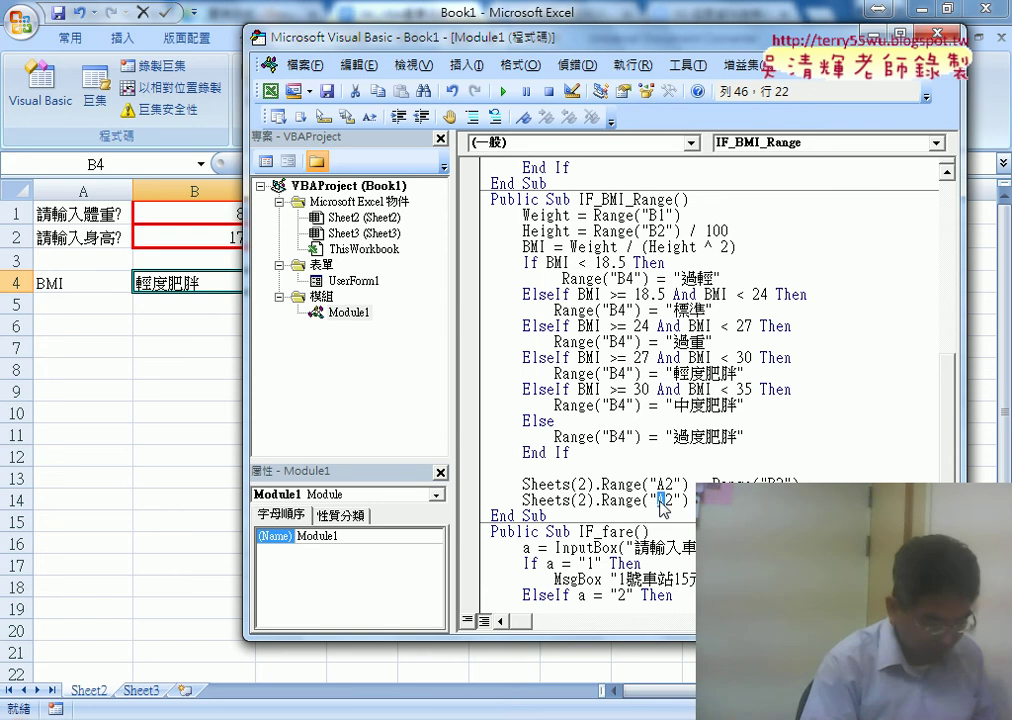
text(B)
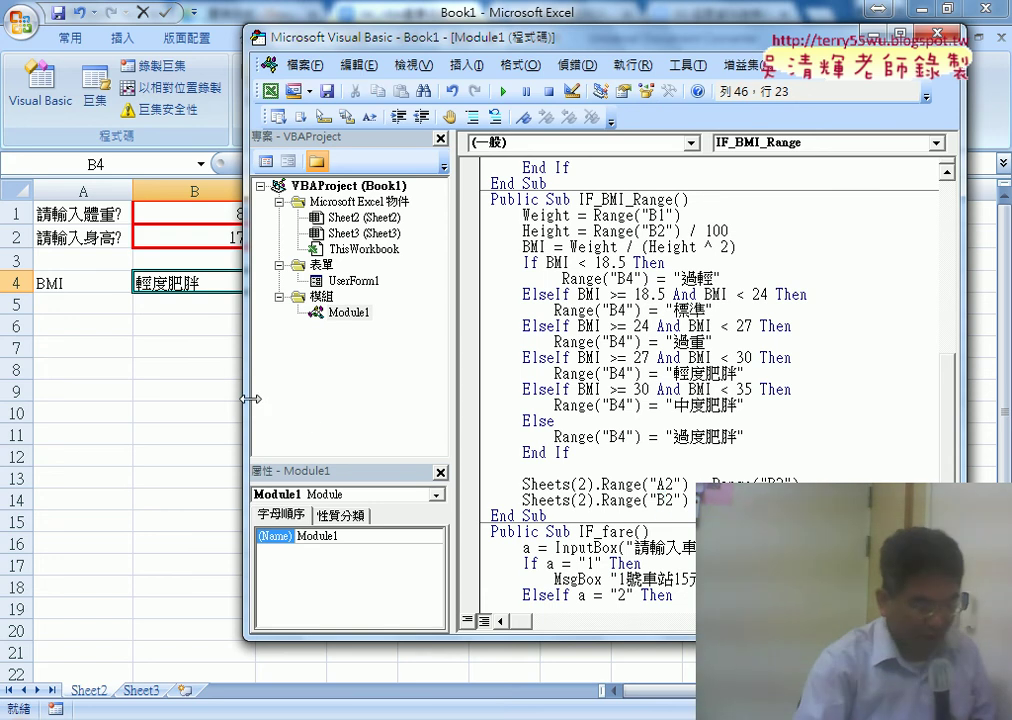
drag(250, 399, 316, 399)
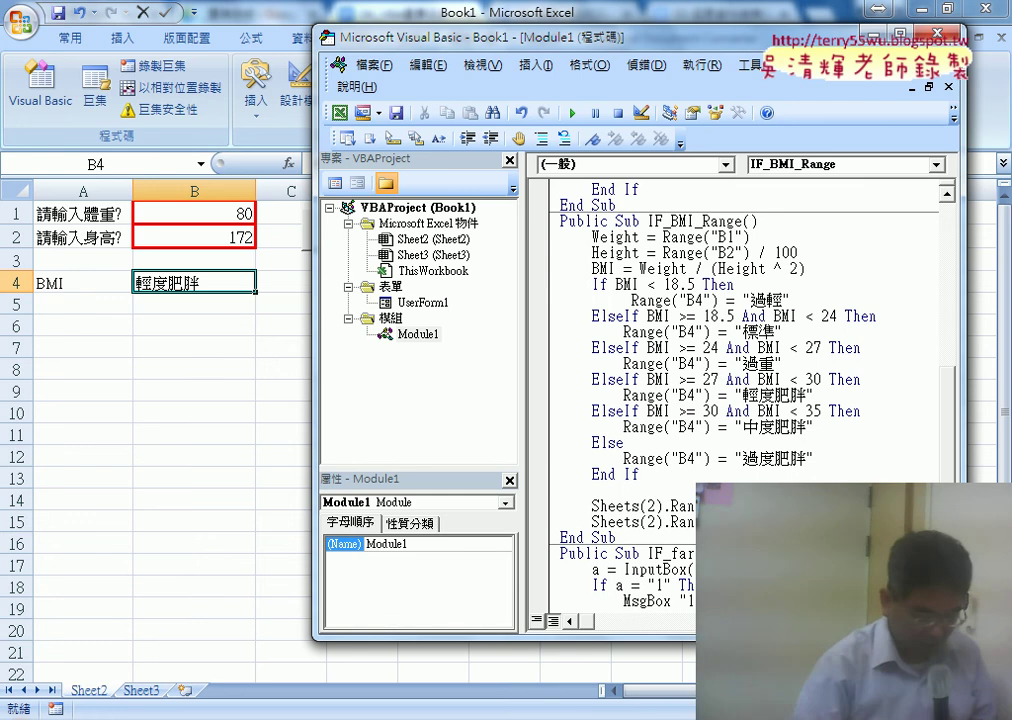
Step: Paste a copy of the second Sheets(2).Range line as a third line above End Sub
key(Return)
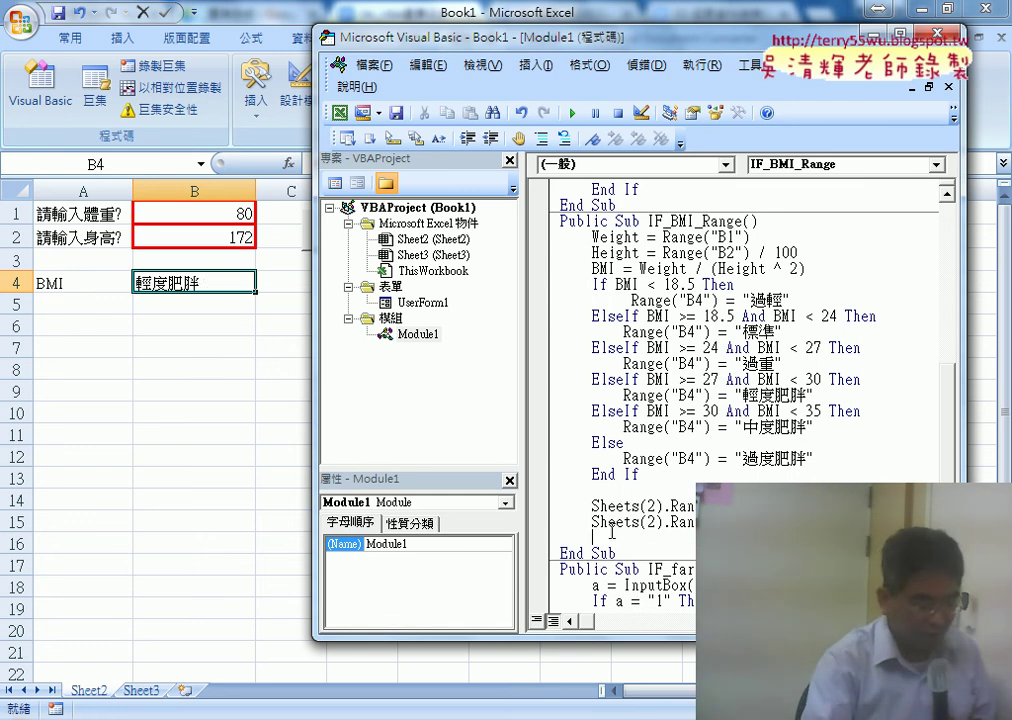
drag(591, 521, 720, 521)
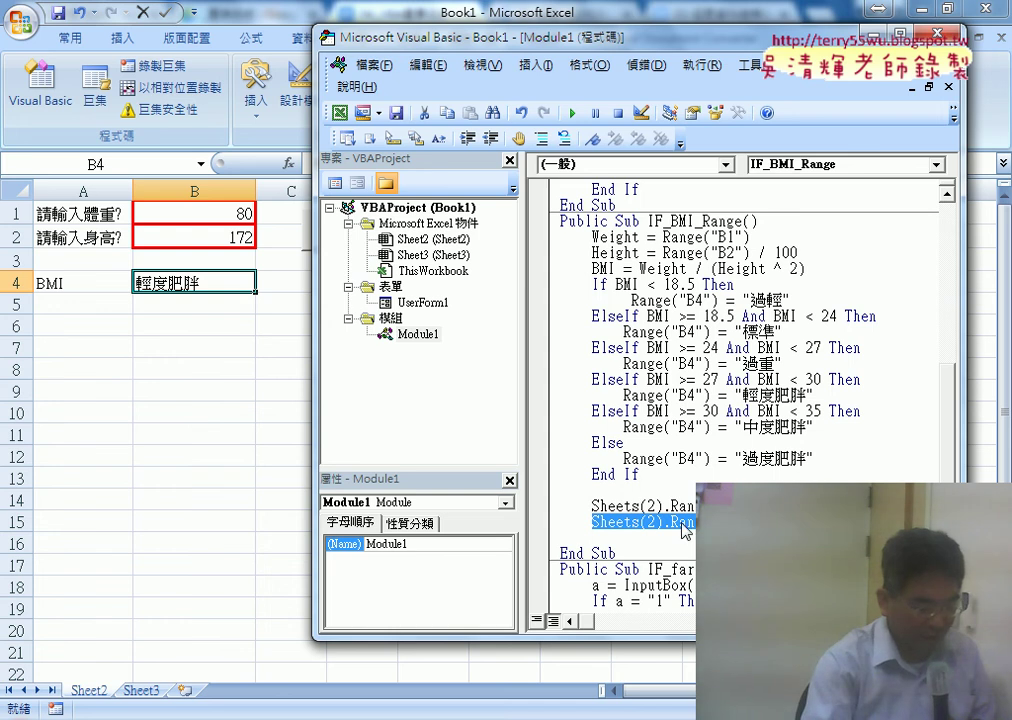
key(ctrl+c)
click(684, 537)
key(ctrl+v)
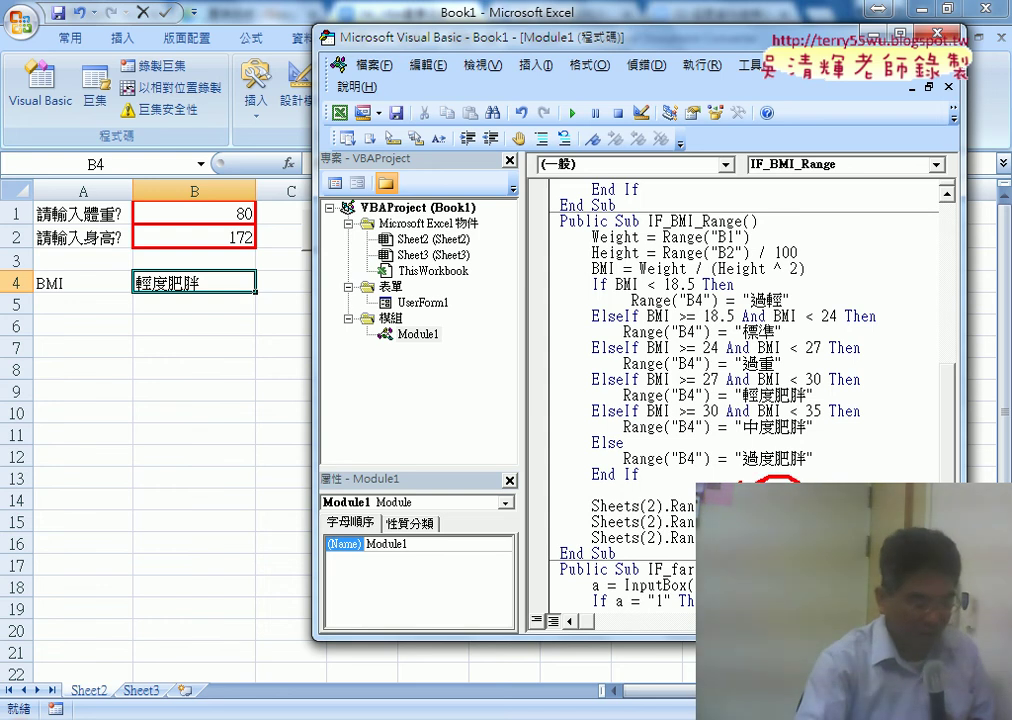
drag(252, 203, 256, 222)
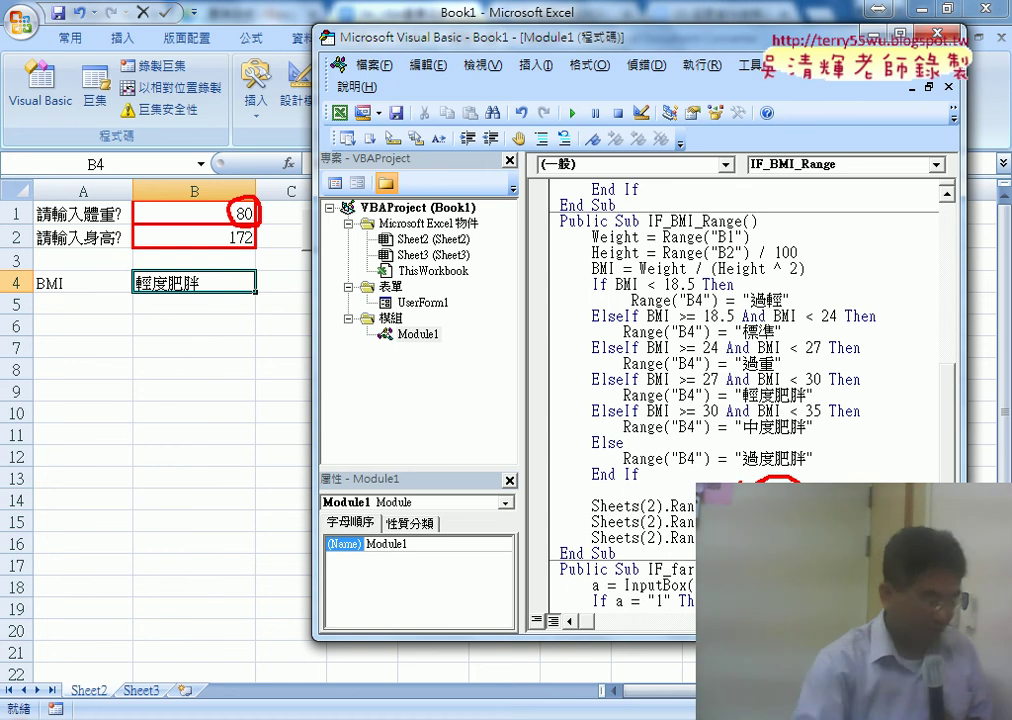
key(Escape)
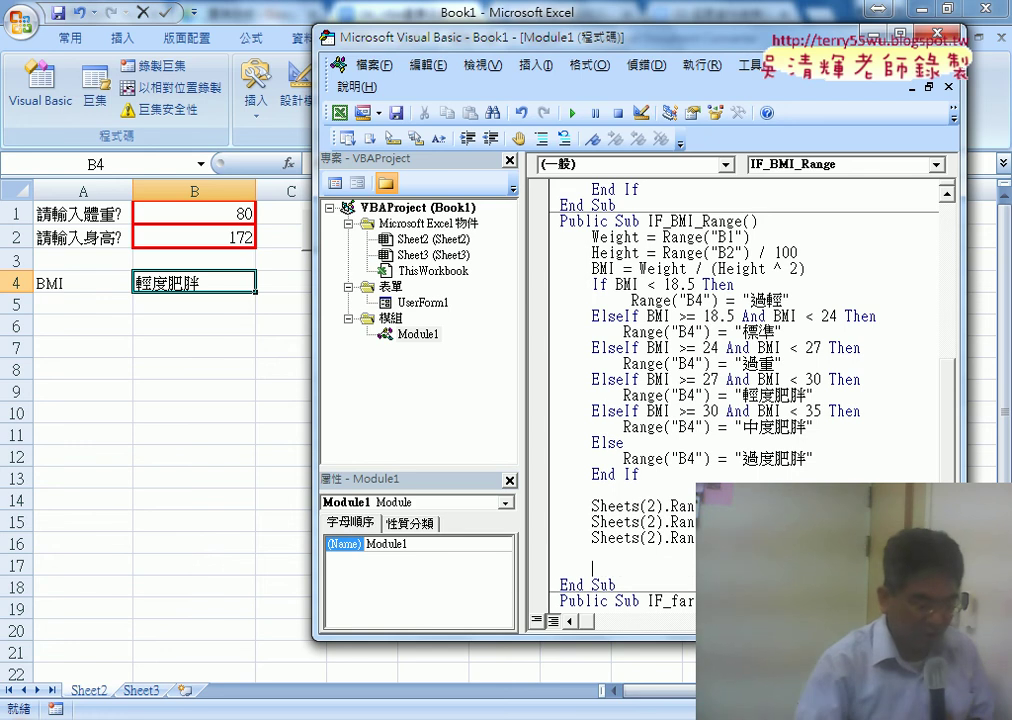
Step: Add a Range("B1") clear statement below the Sheets(2) lines
key(Return)
key(Return)
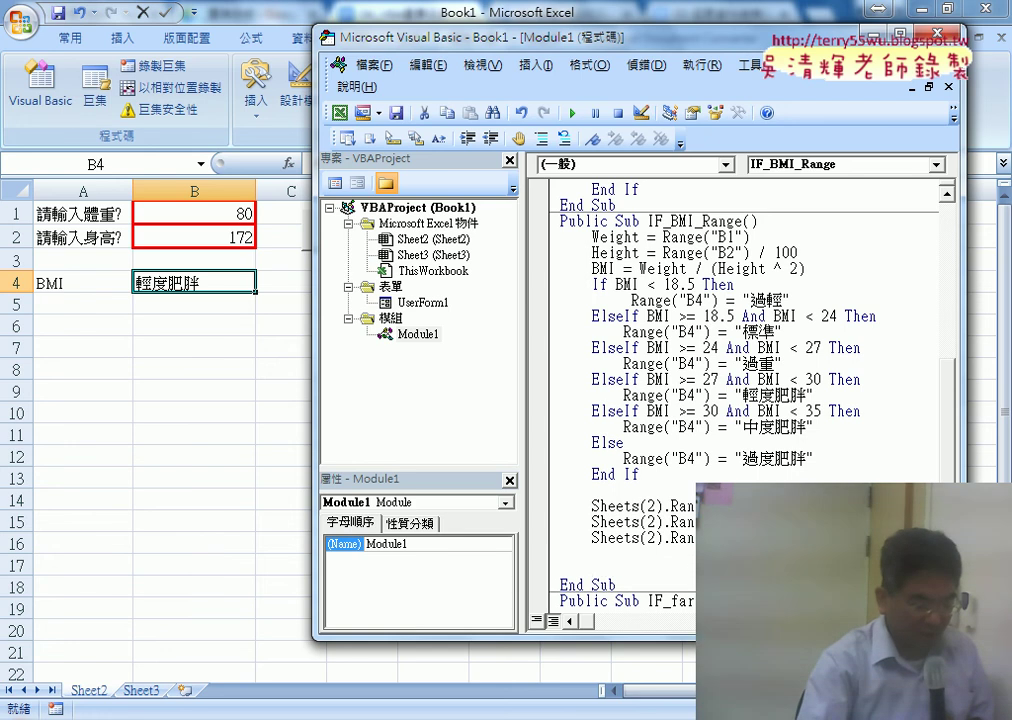
text(Range ("B1")
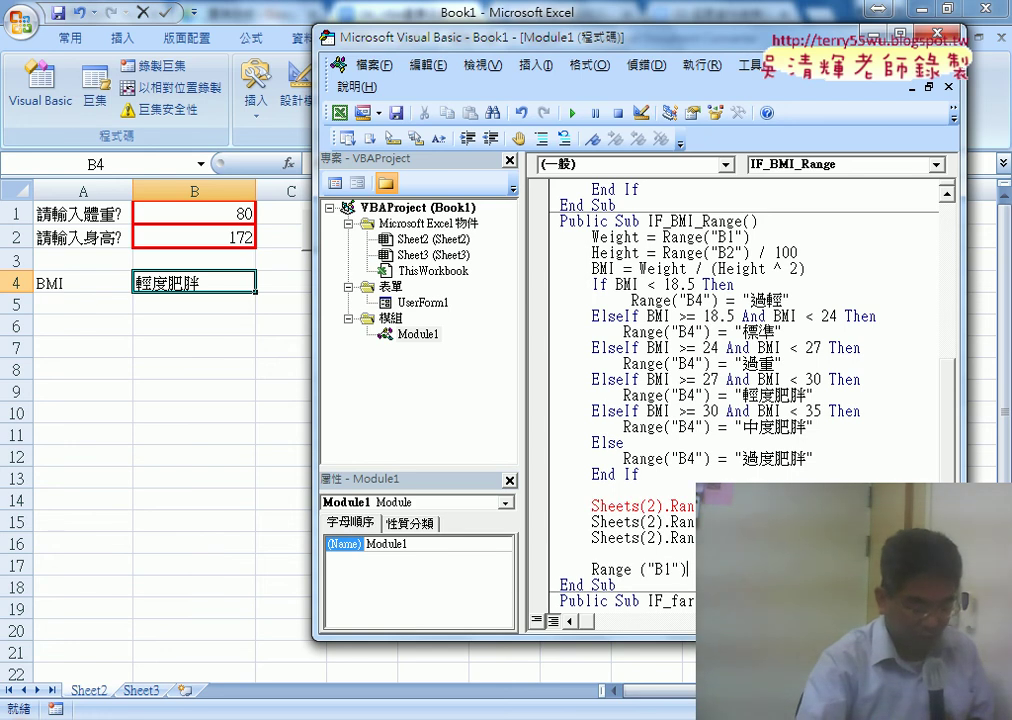
drag(687, 569, 592, 569)
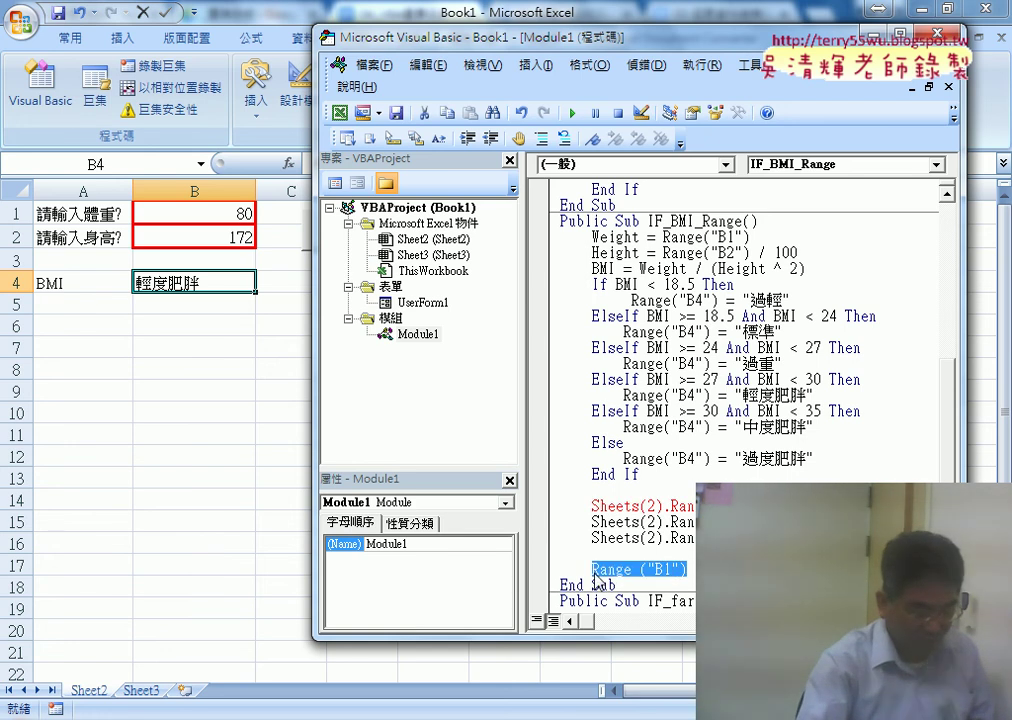
click(688, 569)
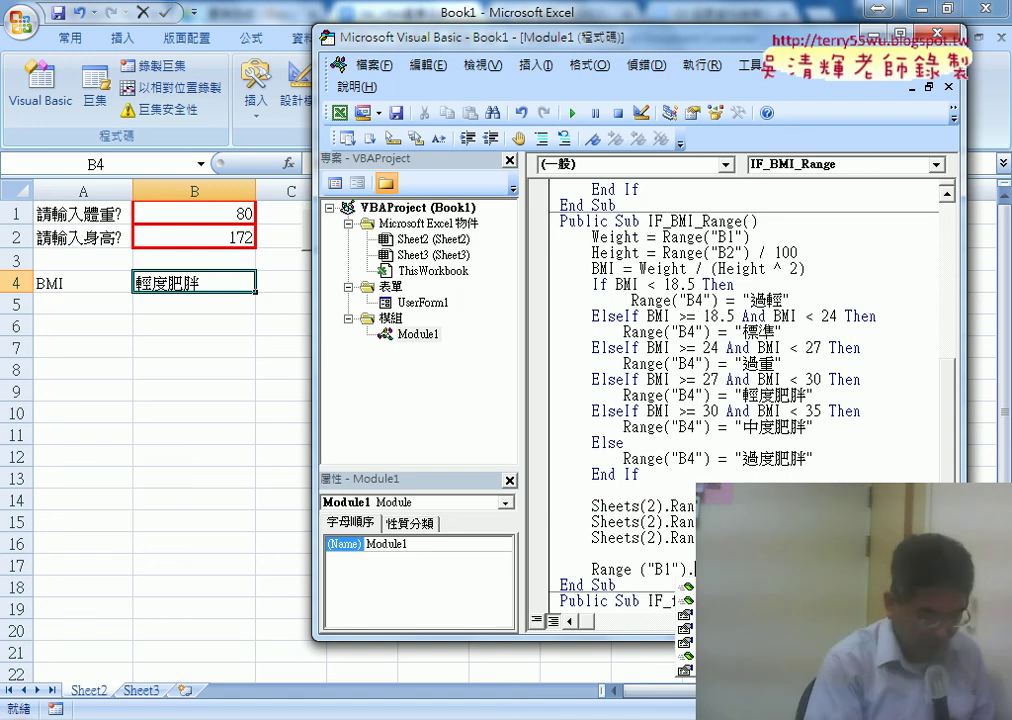
text(.)
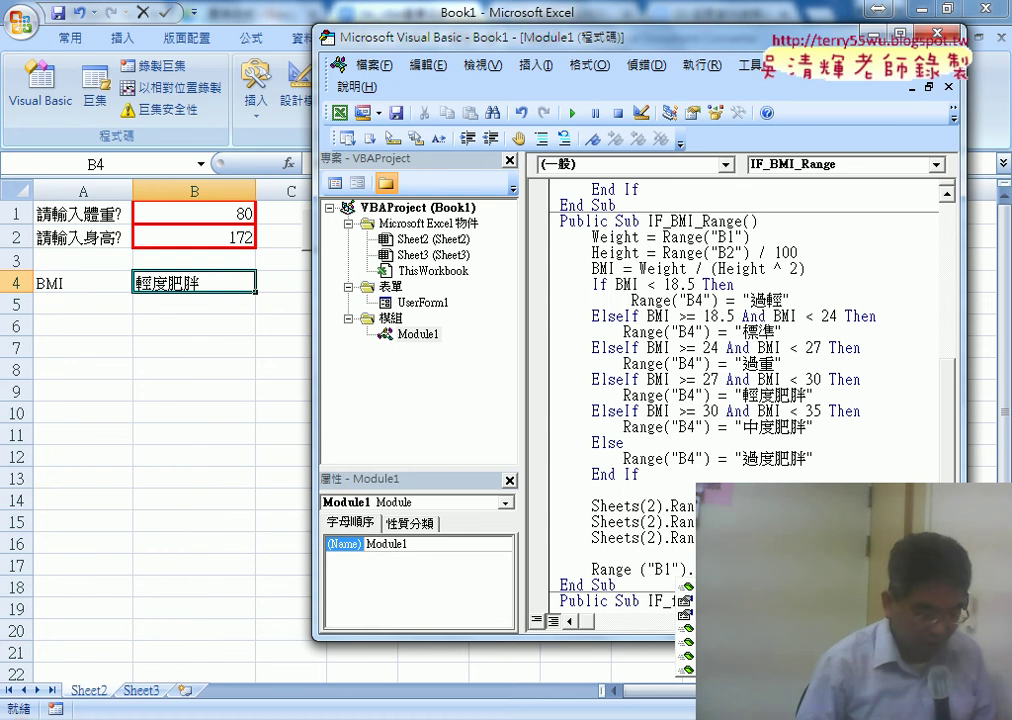
text(C)
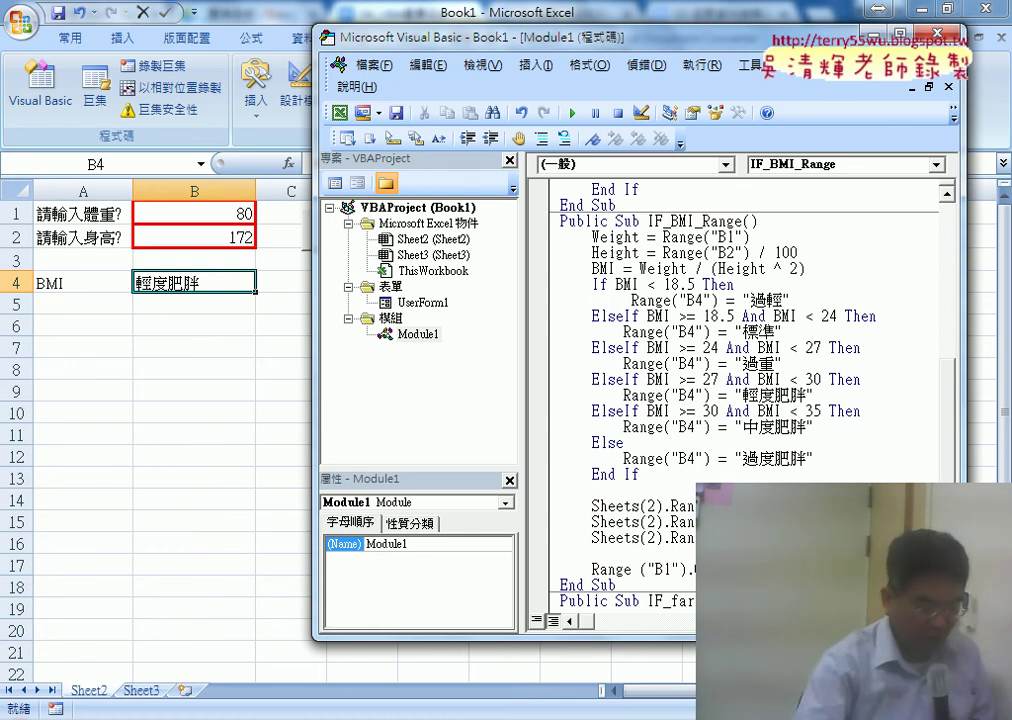
key(Return)
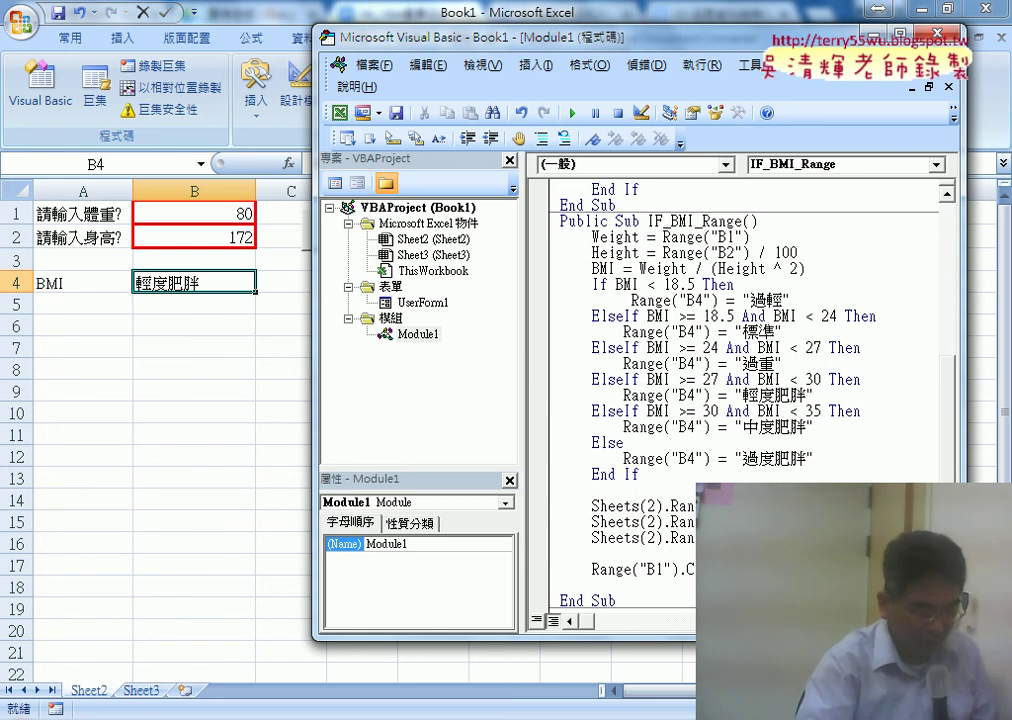
Step: Paste two more copies of the Range("B1") clear statement beneath it
drag(720, 569, 600, 572)
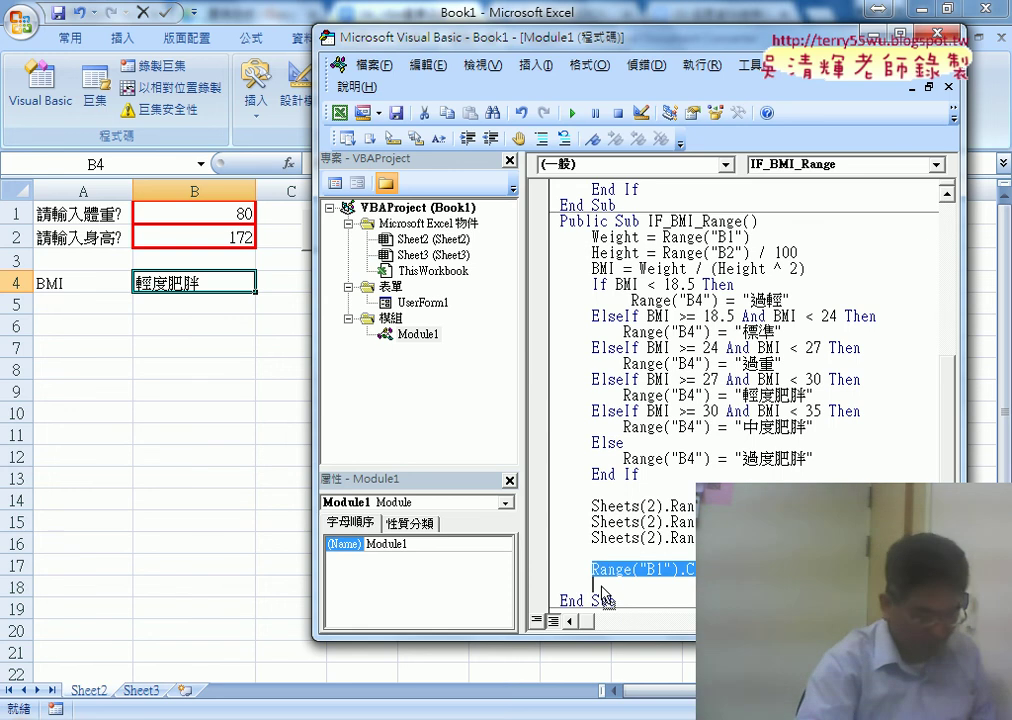
click(601, 585)
key(ctrl+v)
key(Return)
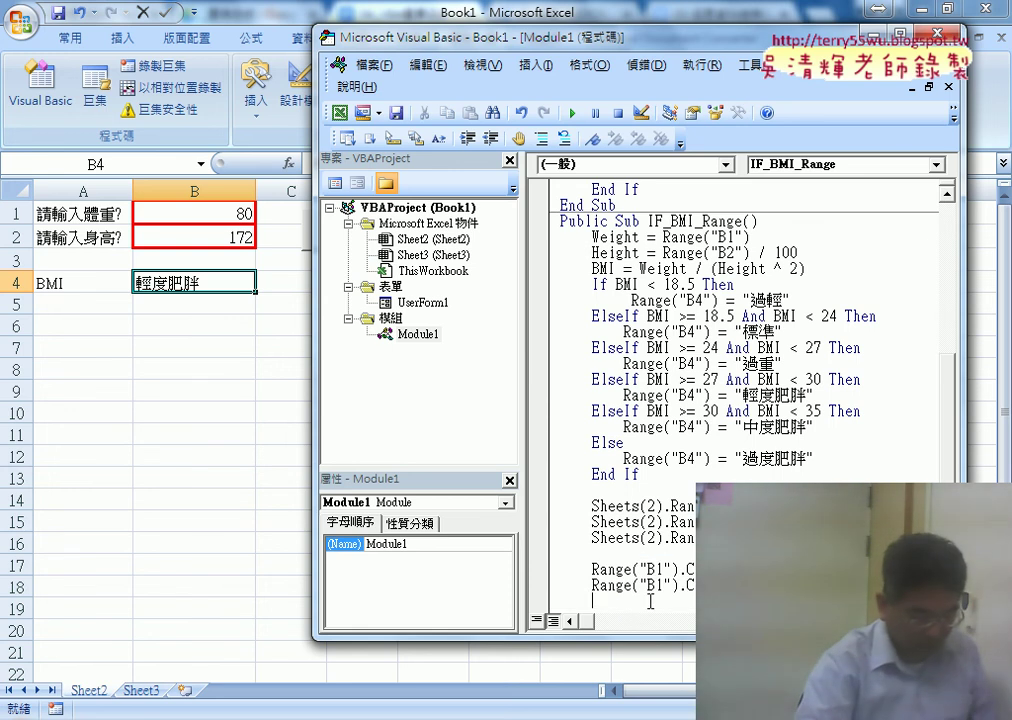
drag(592, 585, 720, 586)
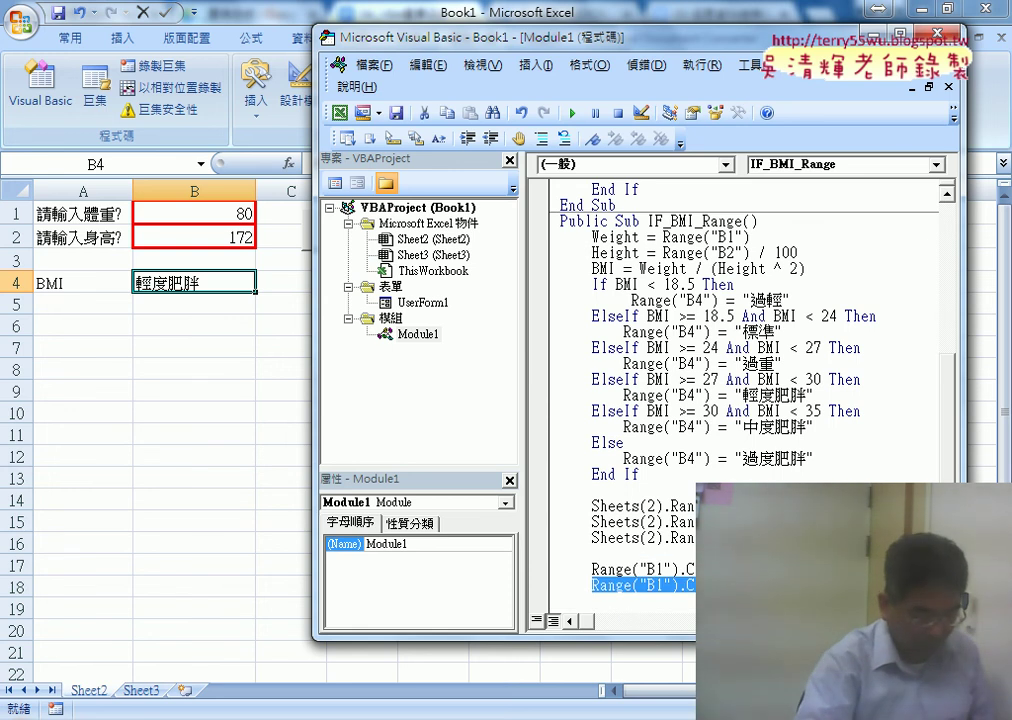
scroll(652, 612, down, 1)
click(641, 600)
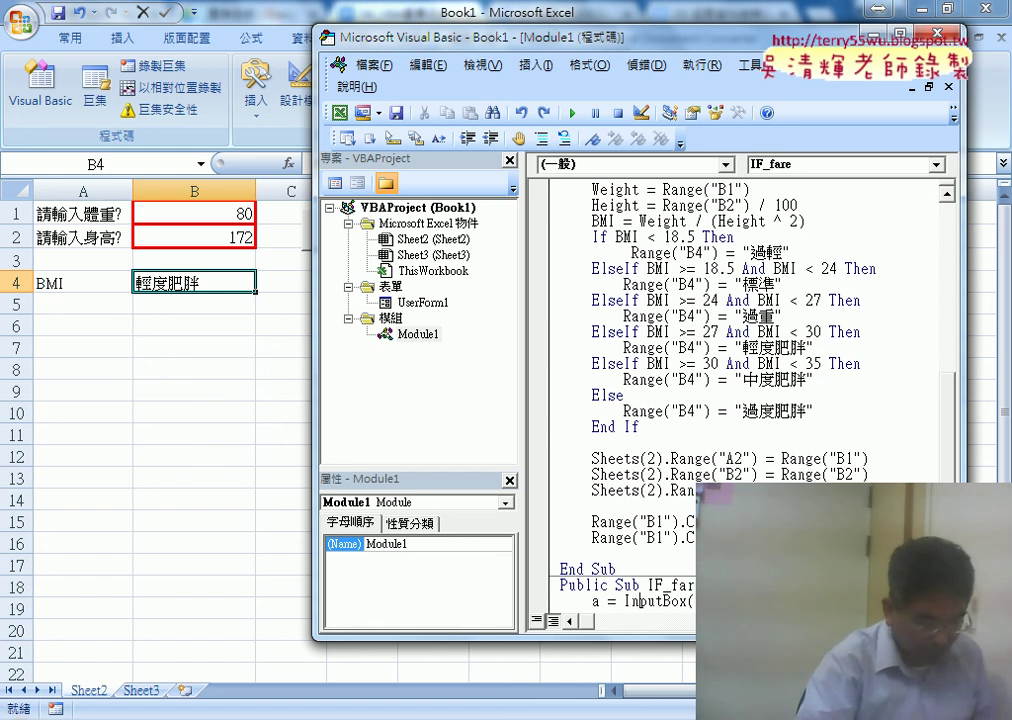
drag(596, 538, 720, 539)
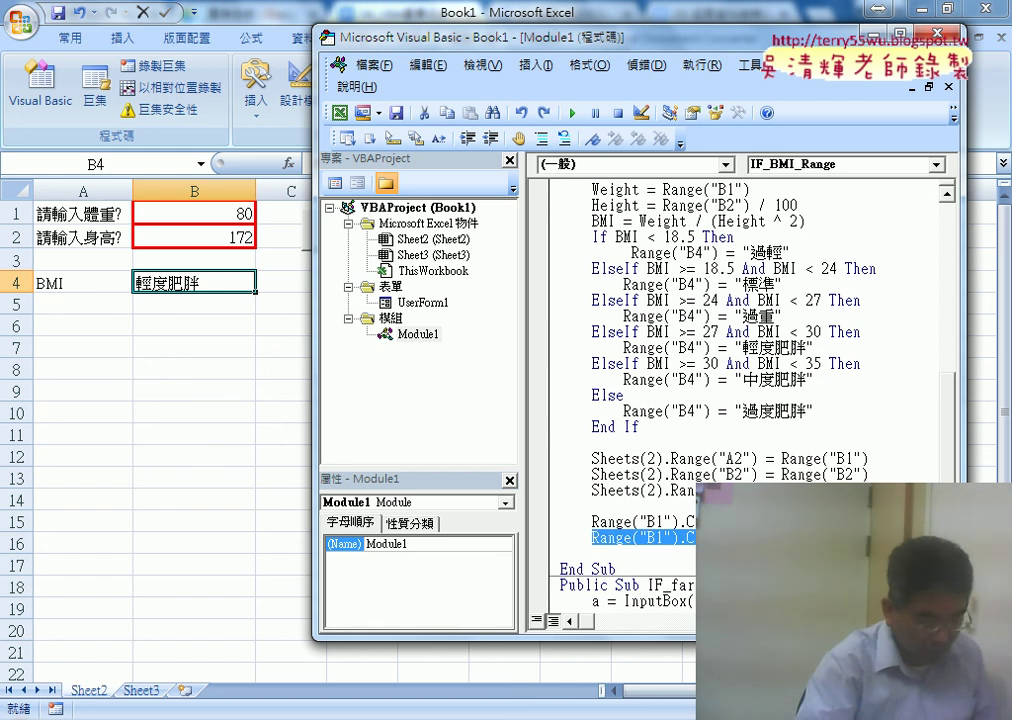
key(ctrl+c)
click(678, 553)
key(ctrl+v)
Step: Change the copies to Range("B2") and Range("B4"), and set a breakpoint on the first Sheets(2) line
click(664, 540)
key(BackSpace)
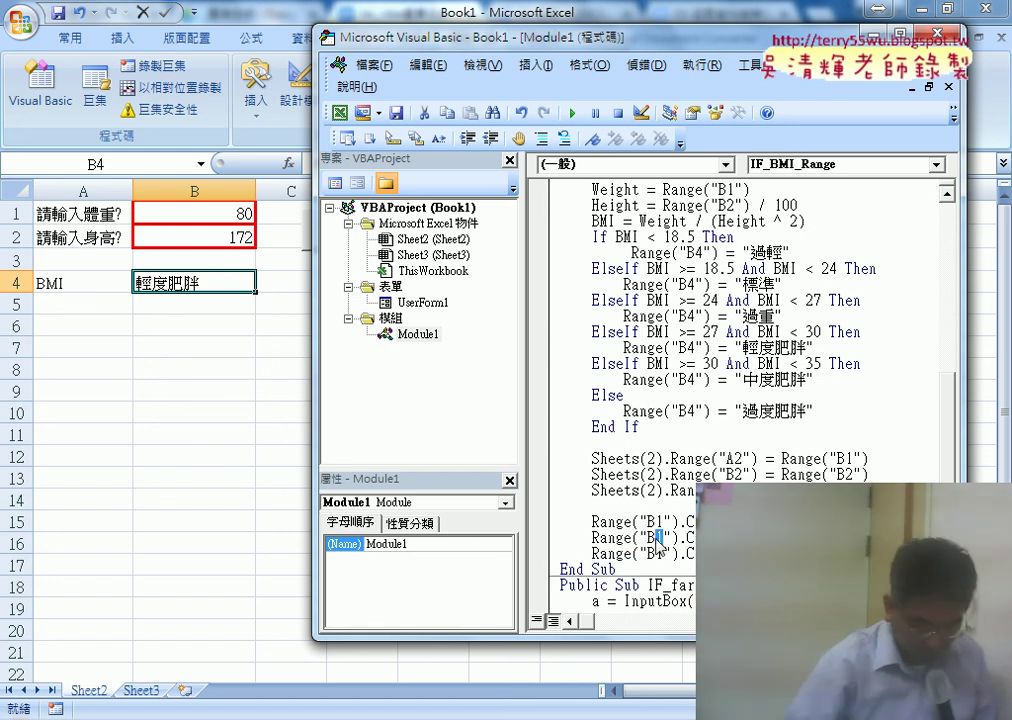
text(2)
click(664, 553)
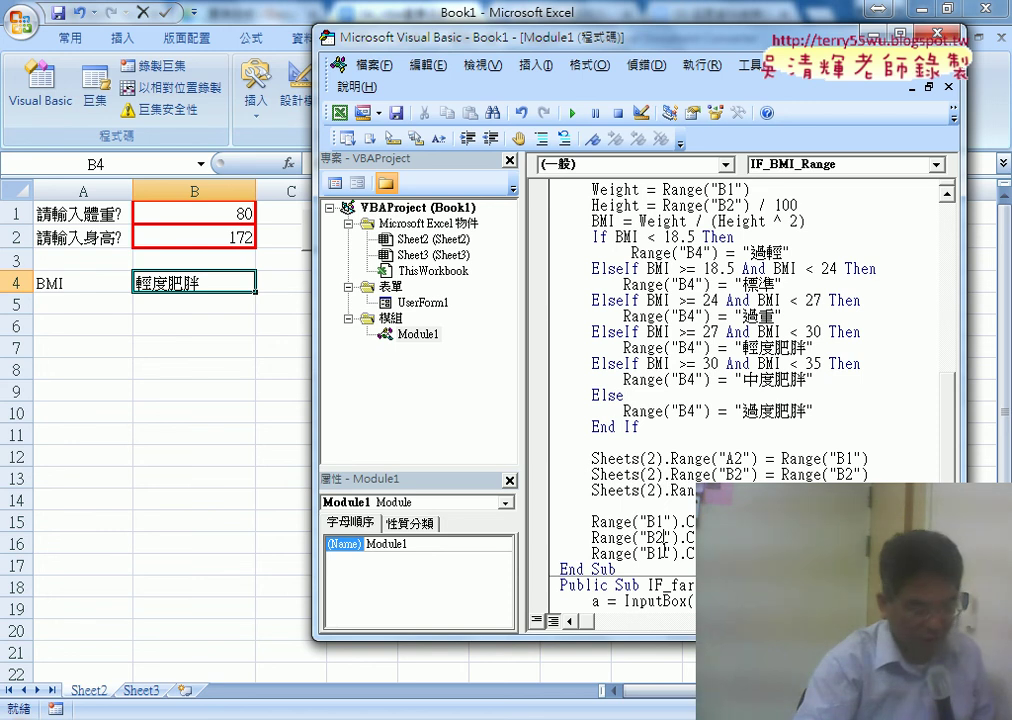
key(BackSpace)
text(4)
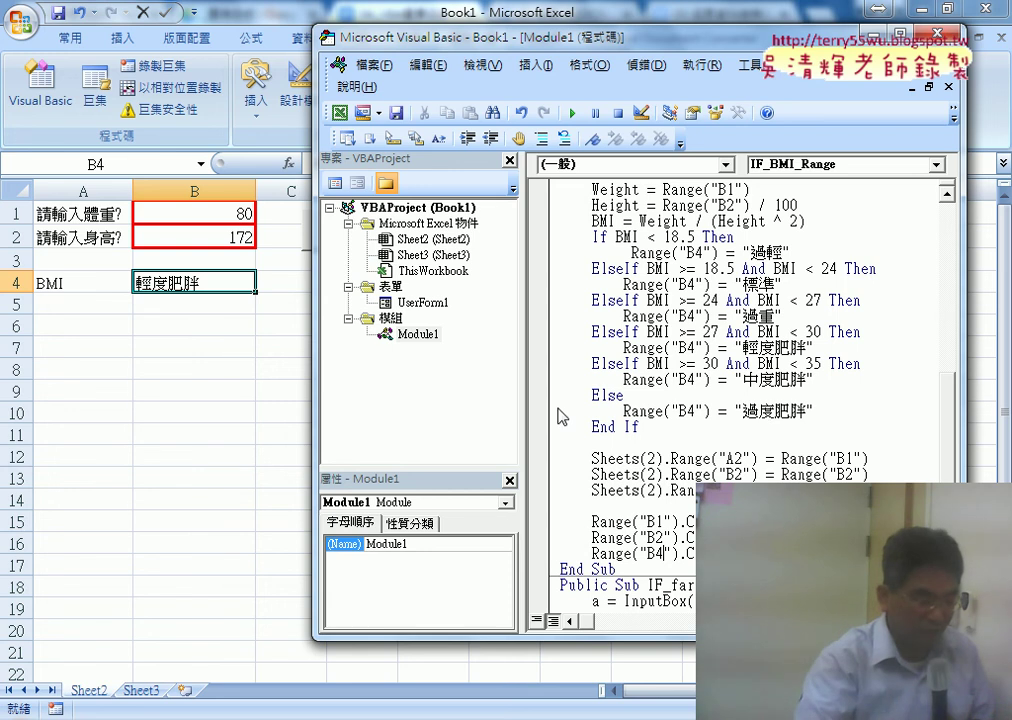
click(539, 459)
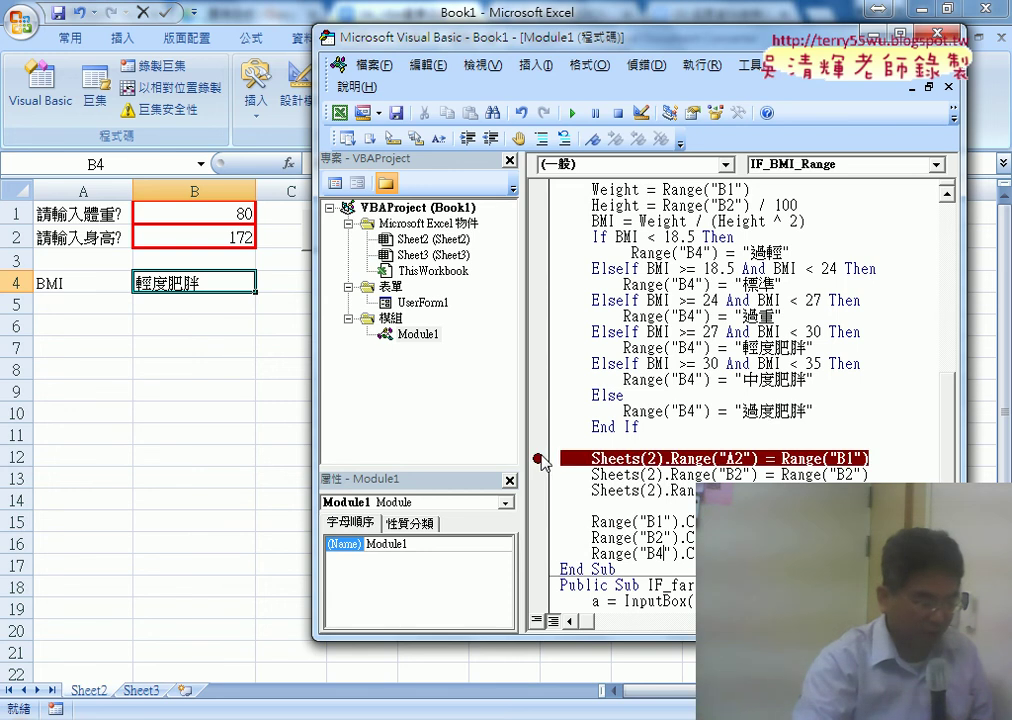
click(318, 332)
Step: Clear B1:B4 and try the BMI測驗 button, dismissing the macro error
drag(200, 213, 219, 282)
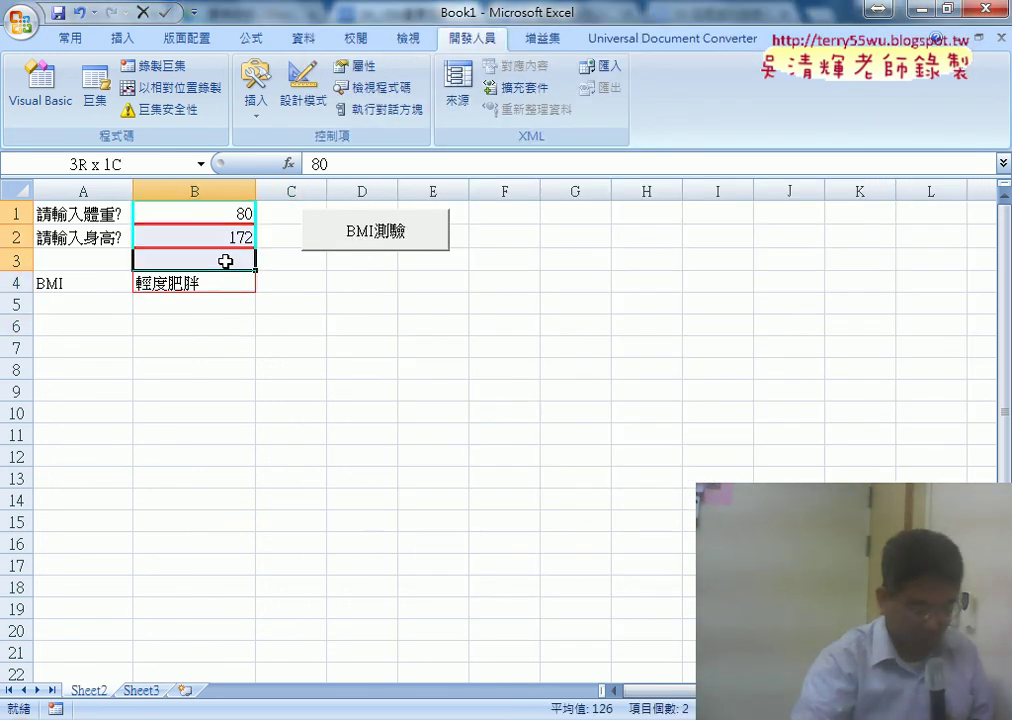
key(Delete)
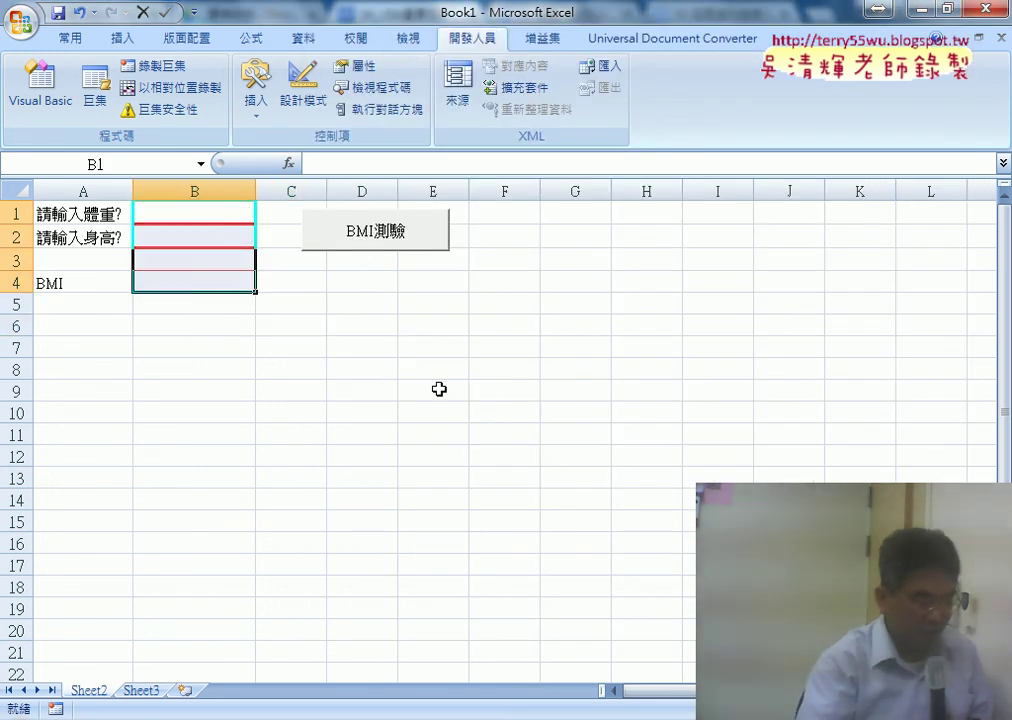
click(438, 391)
click(363, 231)
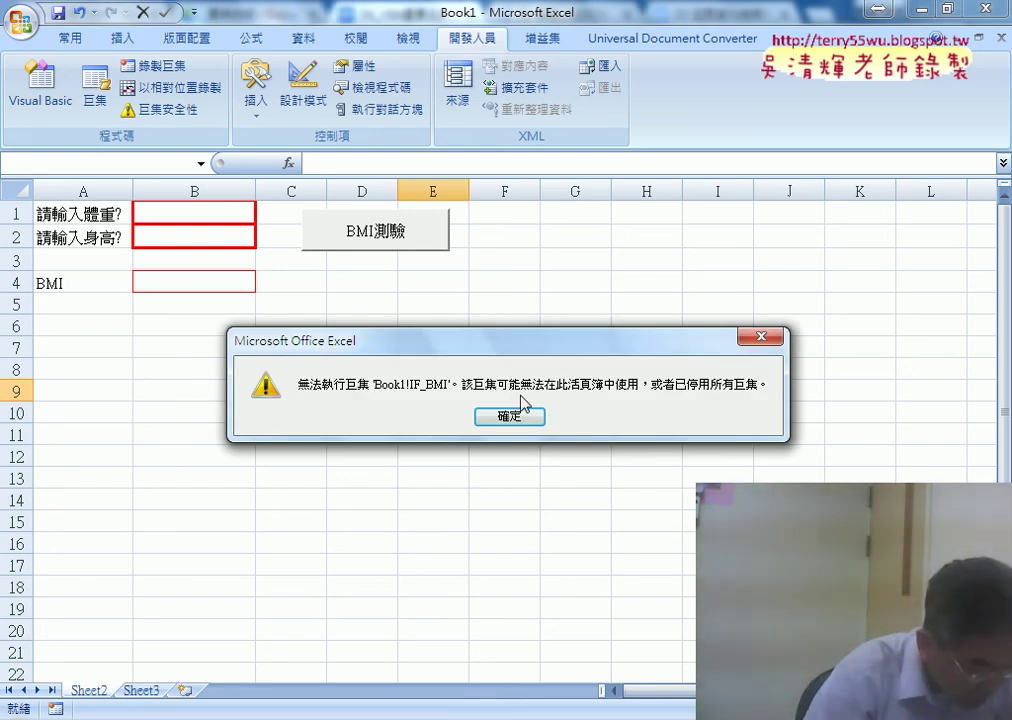
click(512, 417)
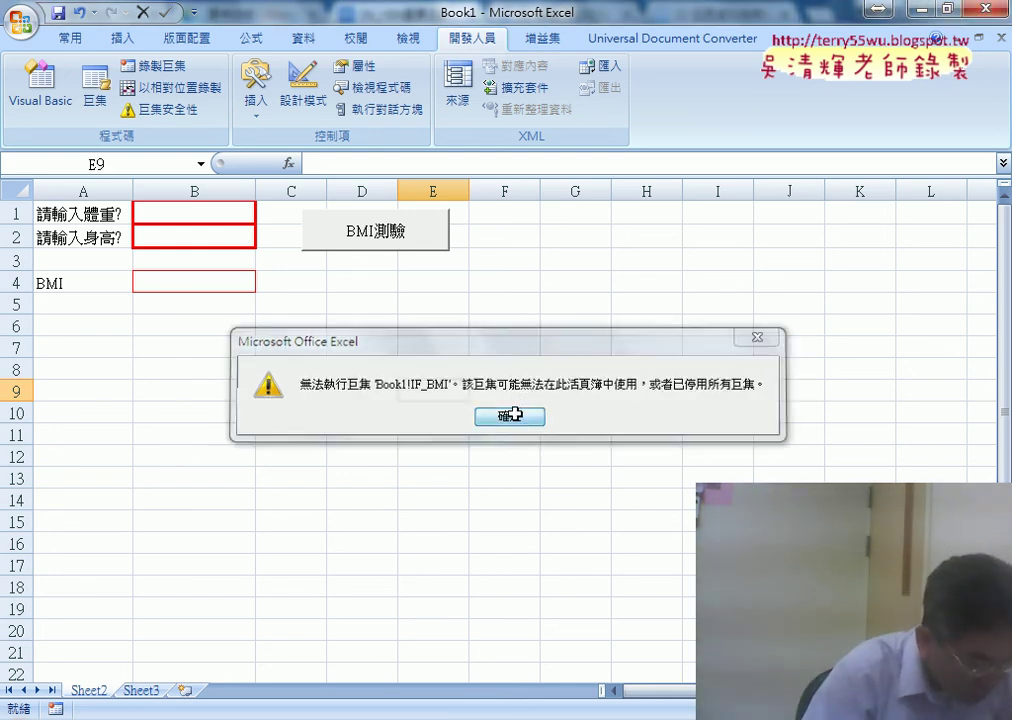
Step: Assign the IF_BMI_Range macro to the BMI測驗 button
right_click(408, 250)
click(420, 405)
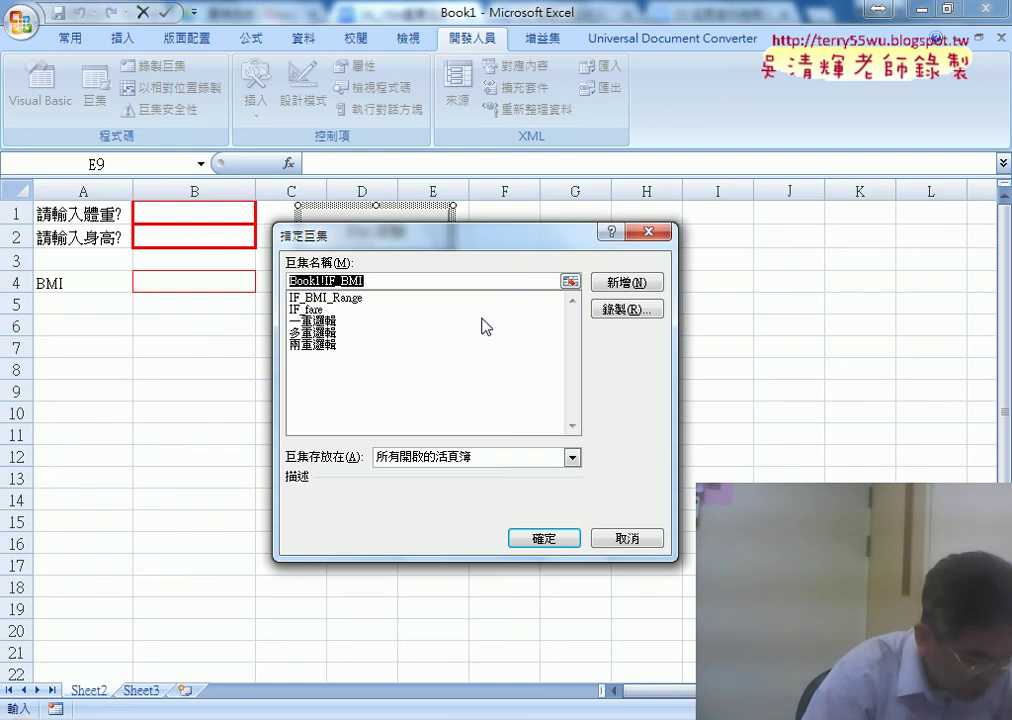
click(347, 300)
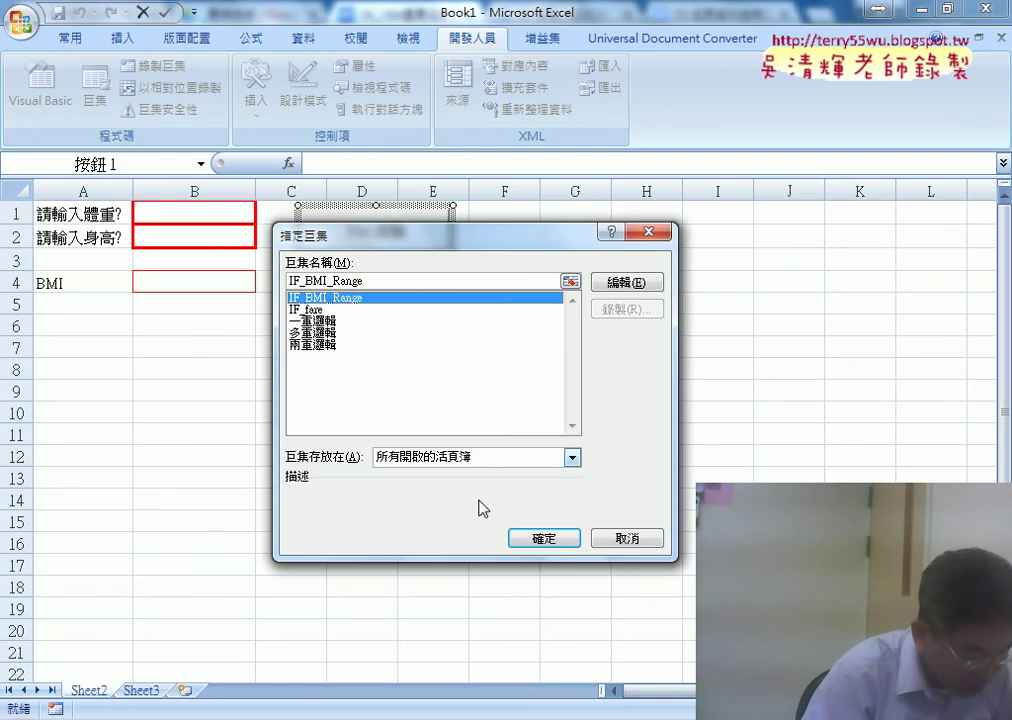
click(545, 539)
click(576, 366)
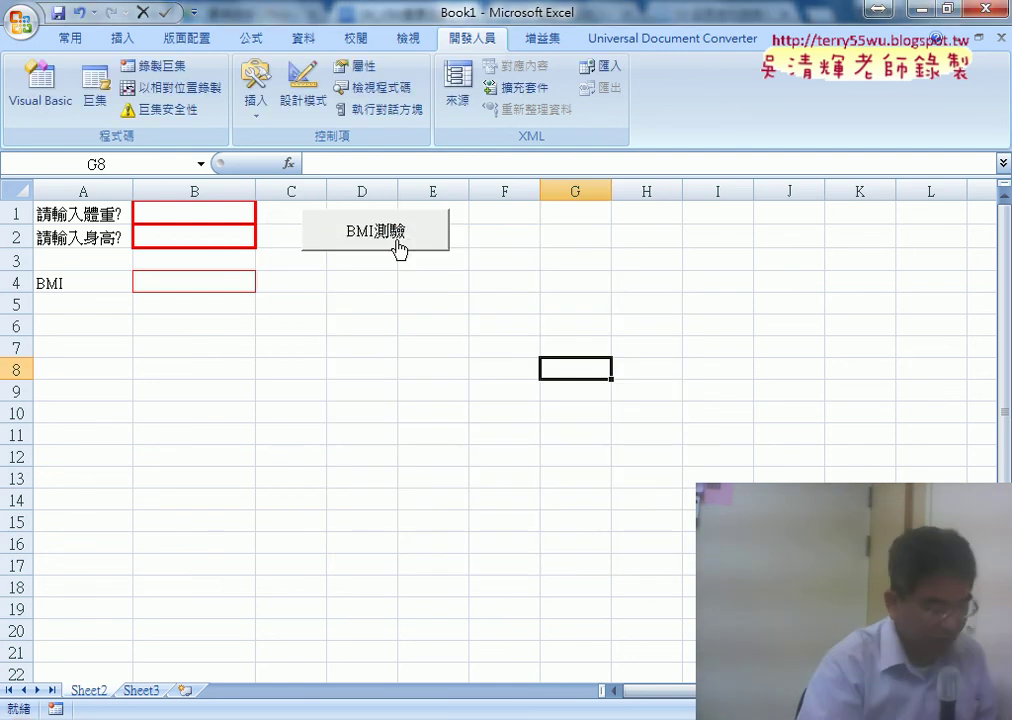
click(400, 248)
click(552, 341)
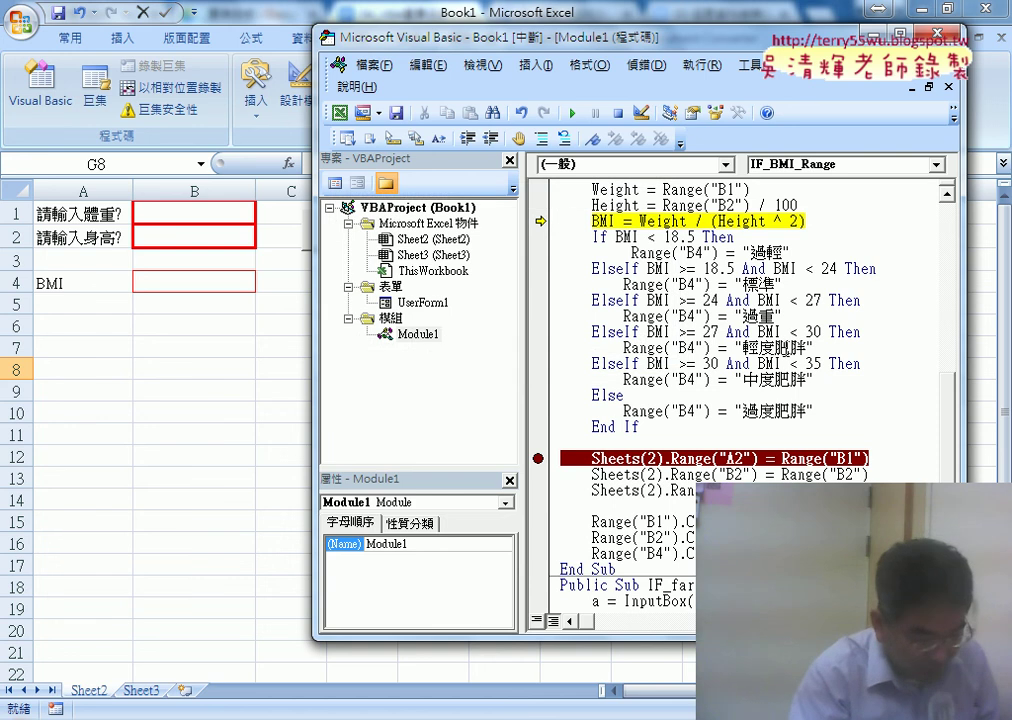
scroll(825, 353, up, 2)
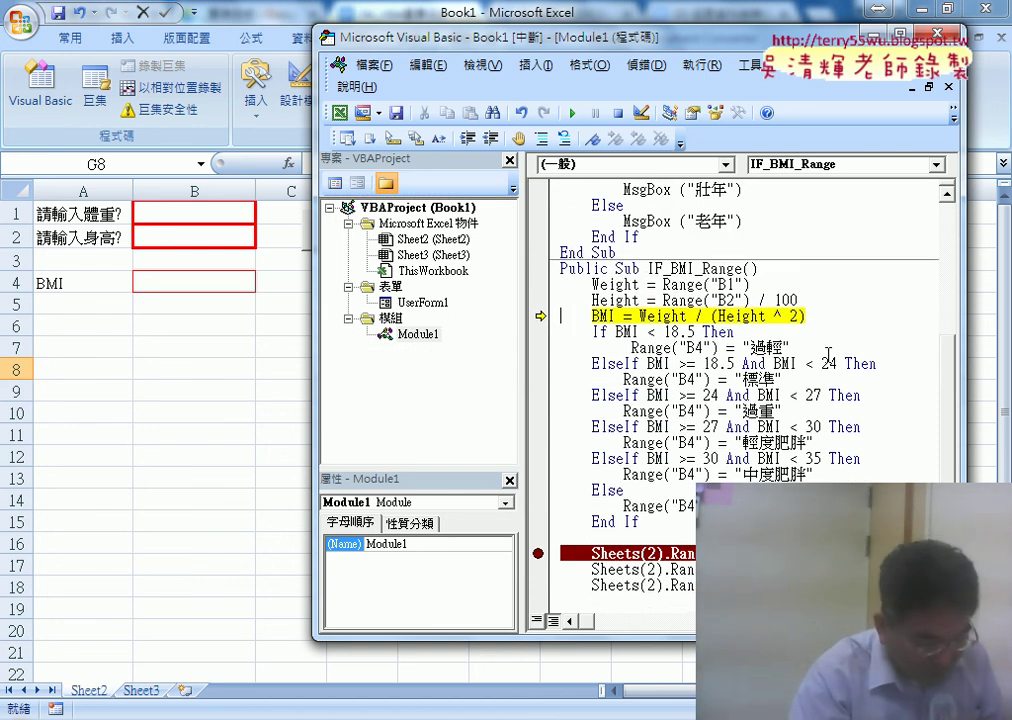
scroll(828, 355, up, 2)
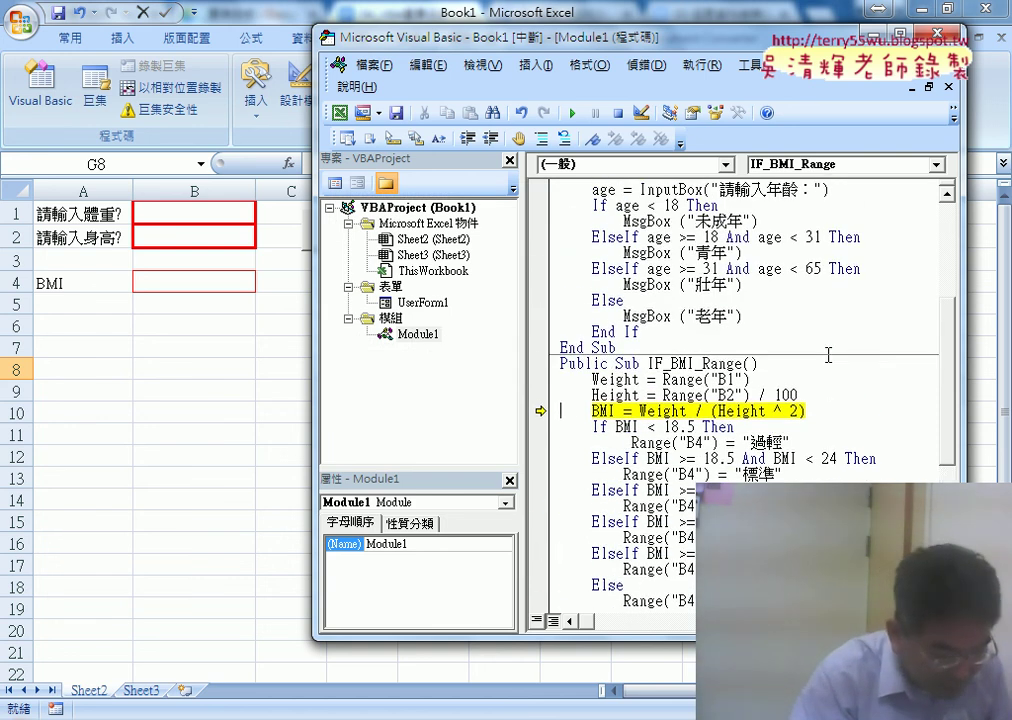
scroll(828, 355, up, 3)
scroll(828, 355, down, 2)
scroll(828, 355, down, 2)
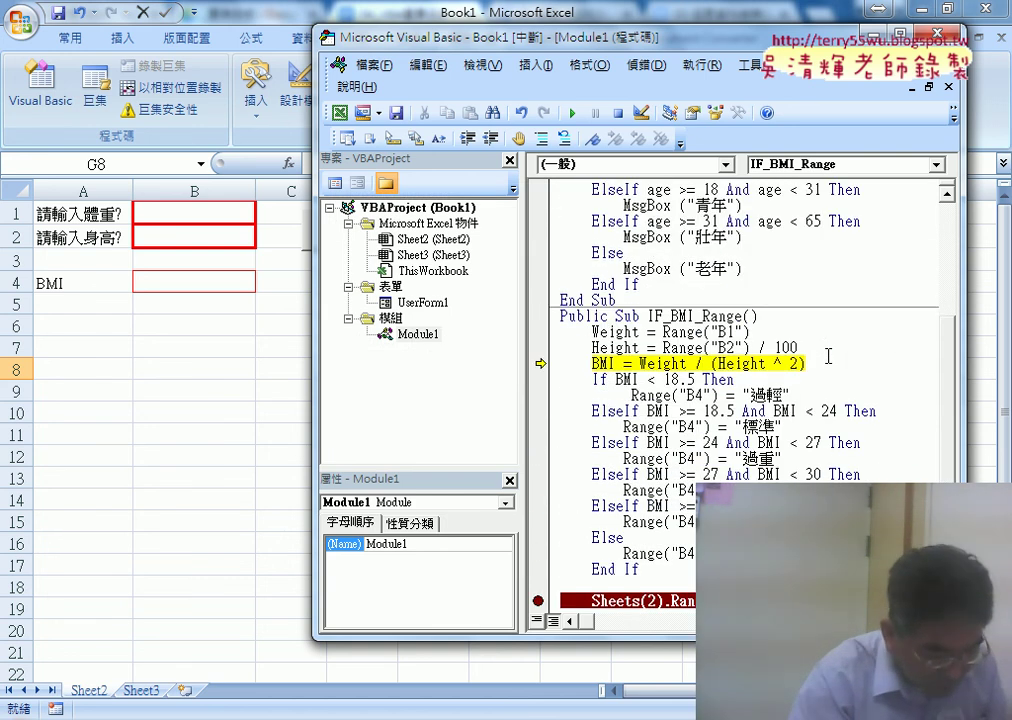
mouse_move(660, 365)
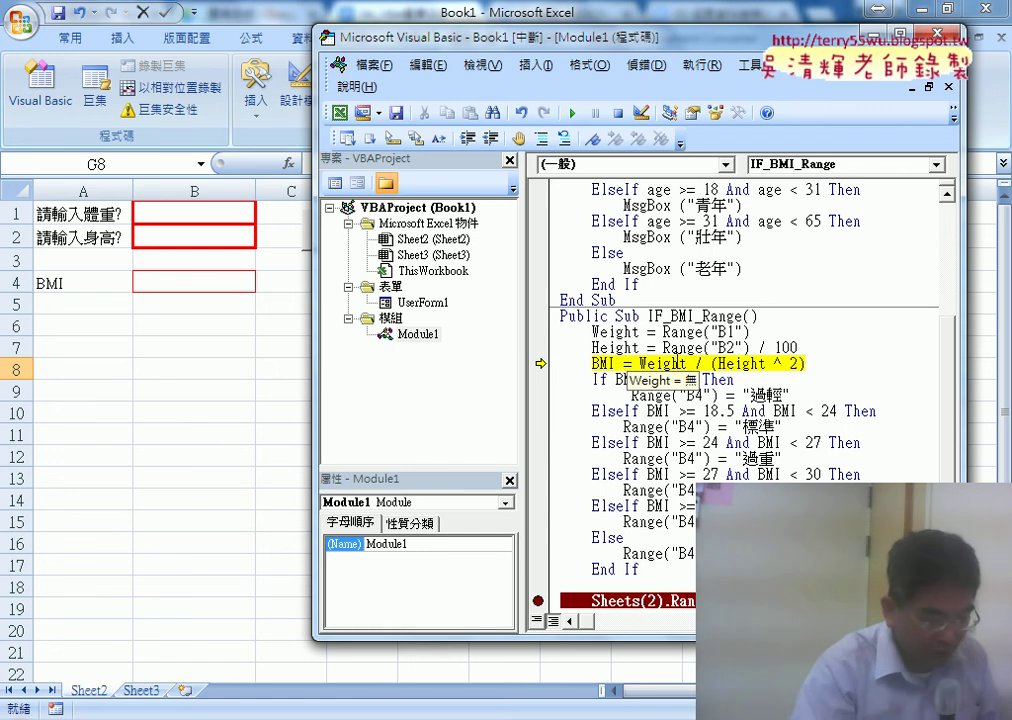
click(620, 117)
Step: Enter 80 in B1 and 175 in B2, fixing a mistyped height digit
click(187, 216)
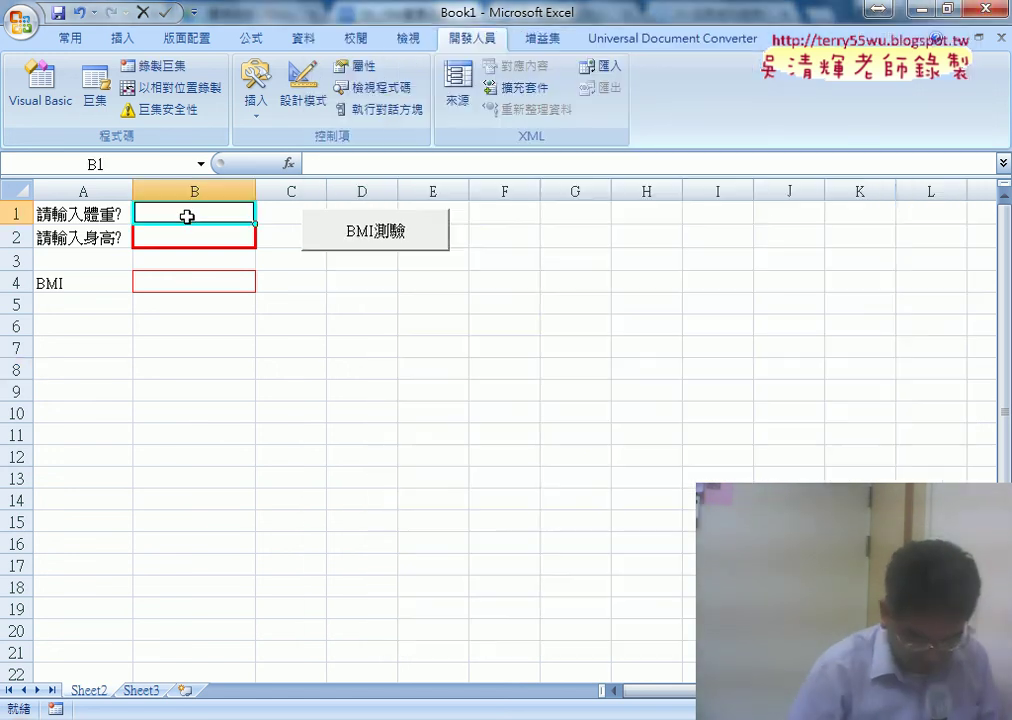
text(8)
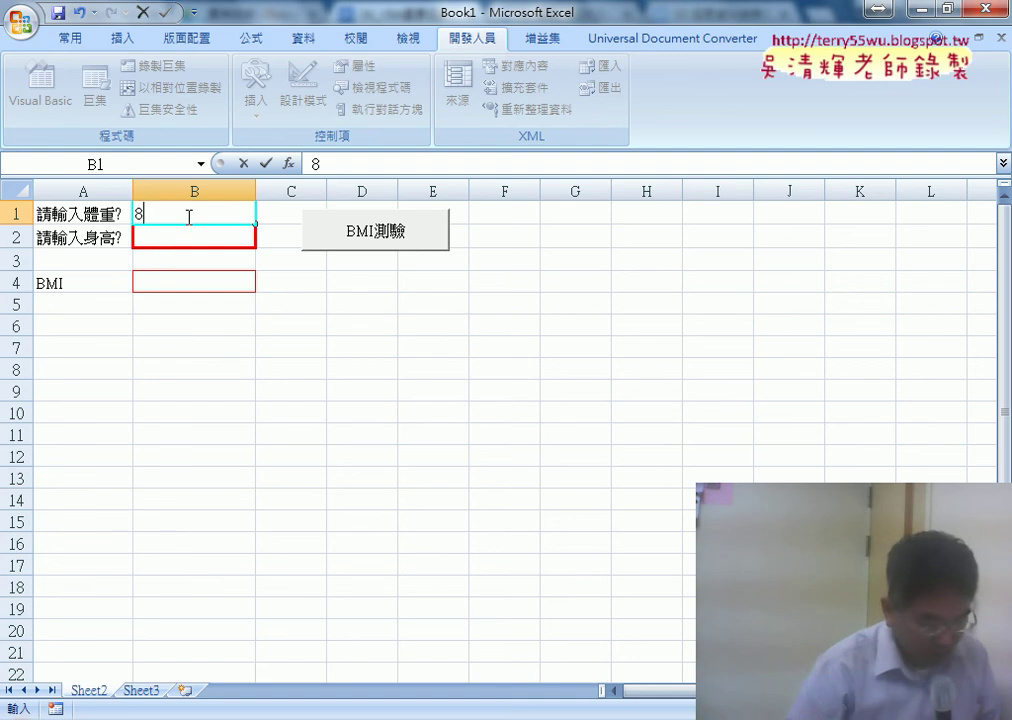
text(0)
click(192, 235)
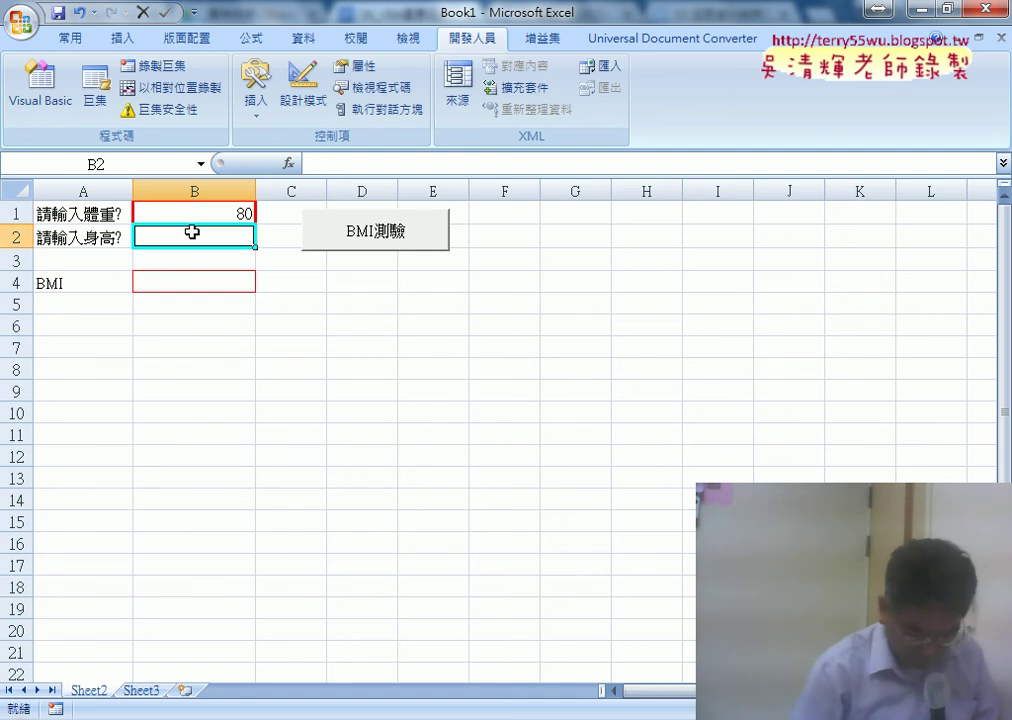
text(7)
key(BackSpace)
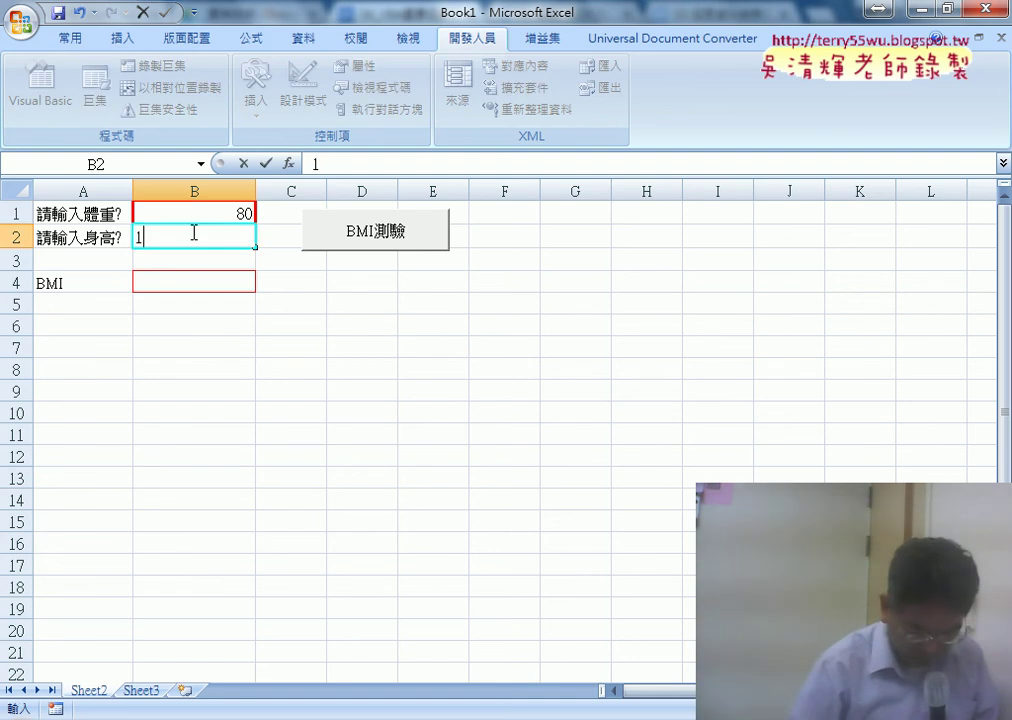
text(75)
click(380, 357)
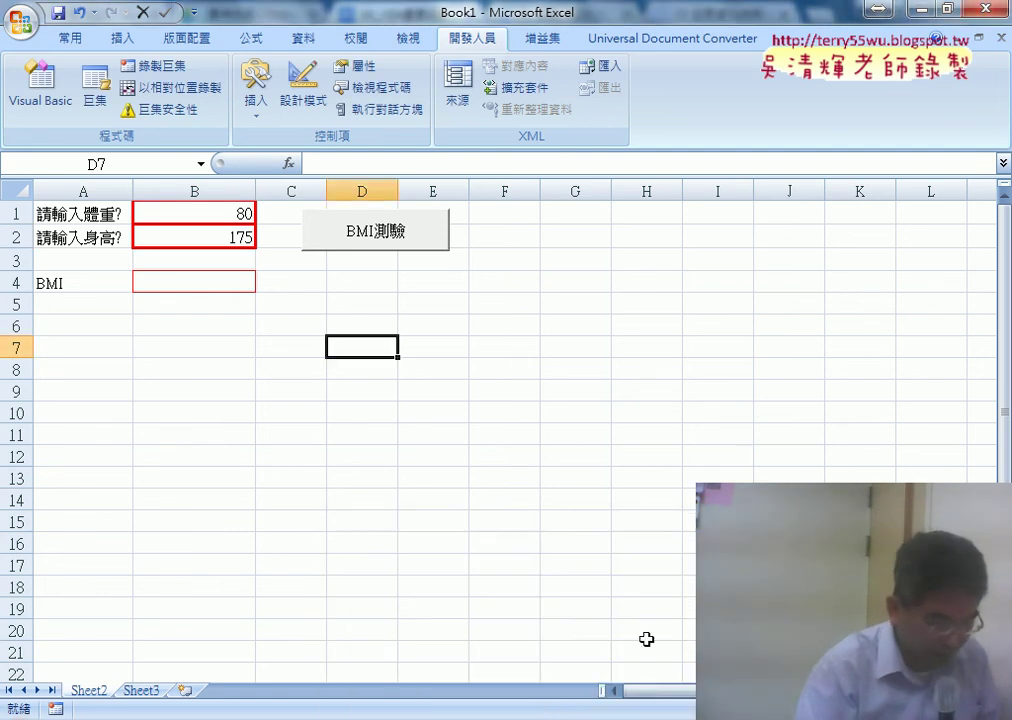
Step: Show the Sheets(2) lines in the enlarged VBA editor, then click BMI測驗 to run to the breakpoint
click(427, 585)
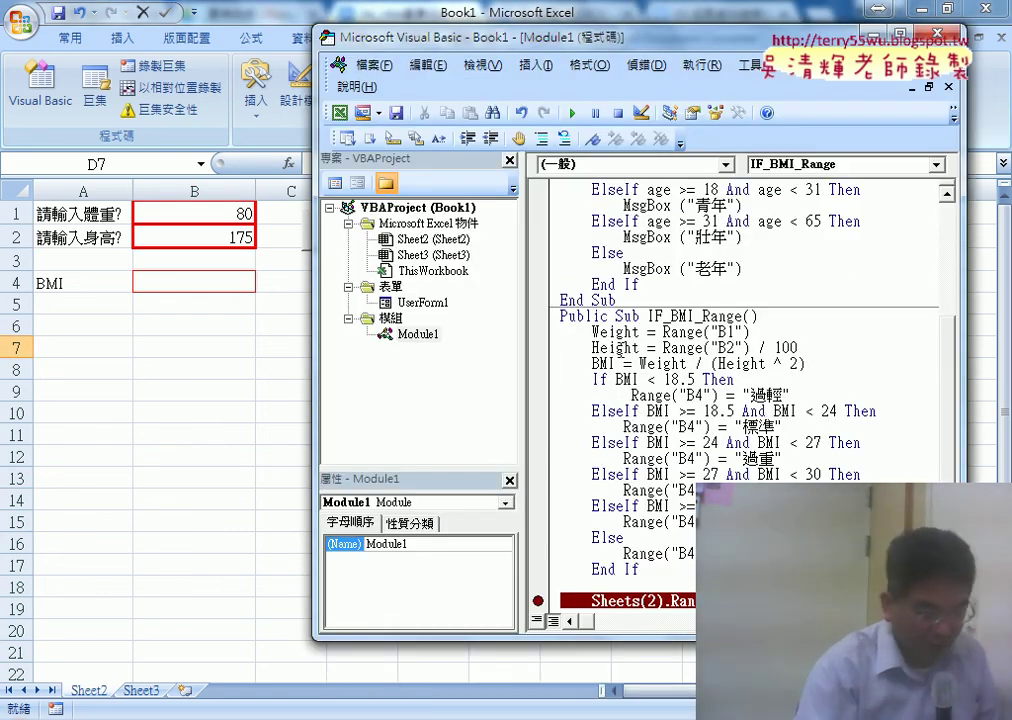
click(565, 366)
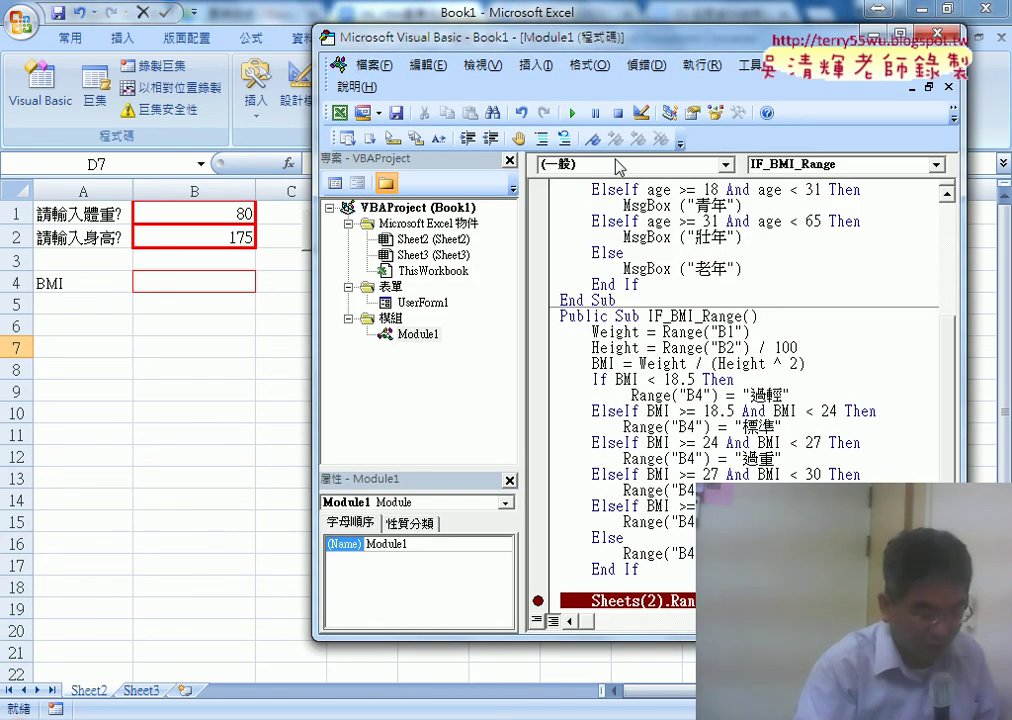
click(257, 407)
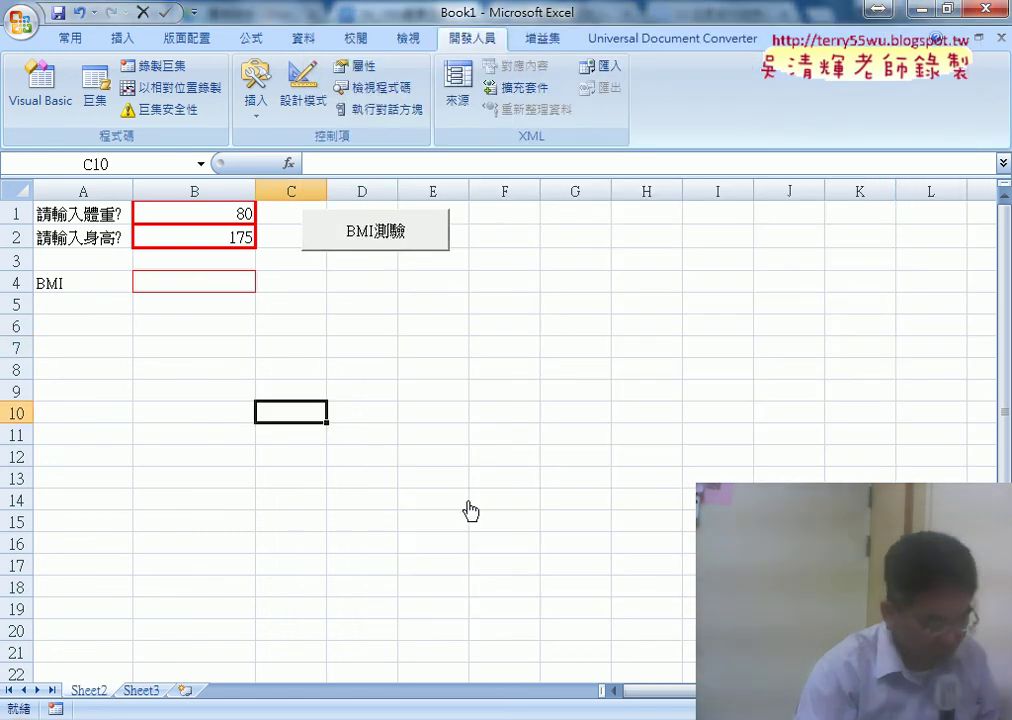
mouse_move(624, 631)
click(440, 615)
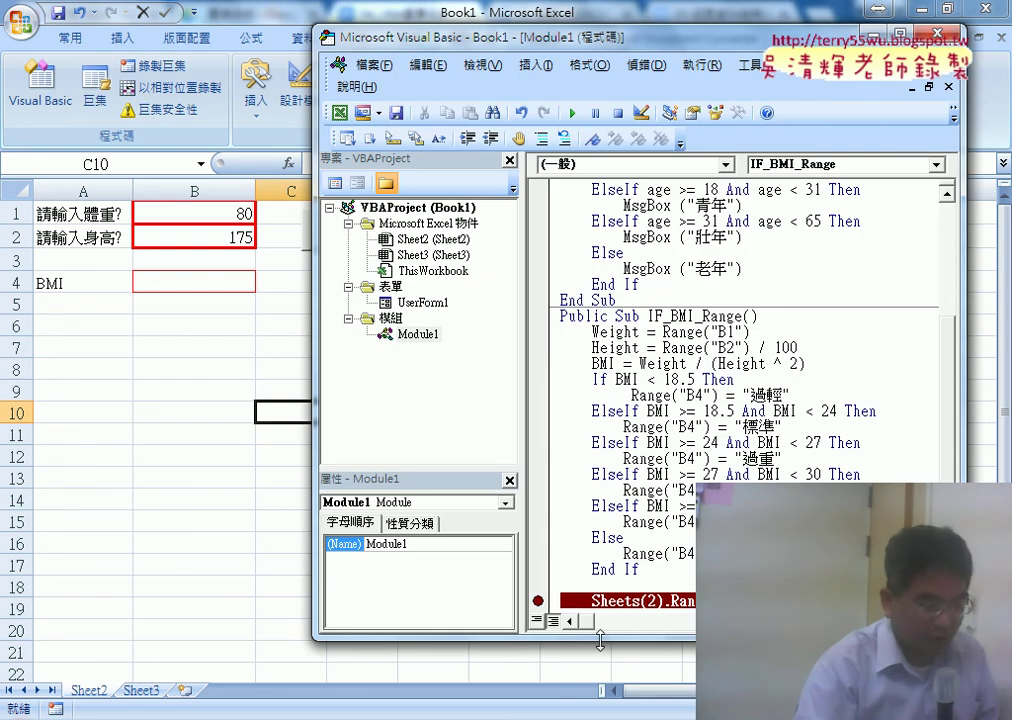
drag(598, 642, 598, 662)
scroll(640, 400, down, 3)
scroll(640, 400, down, 2)
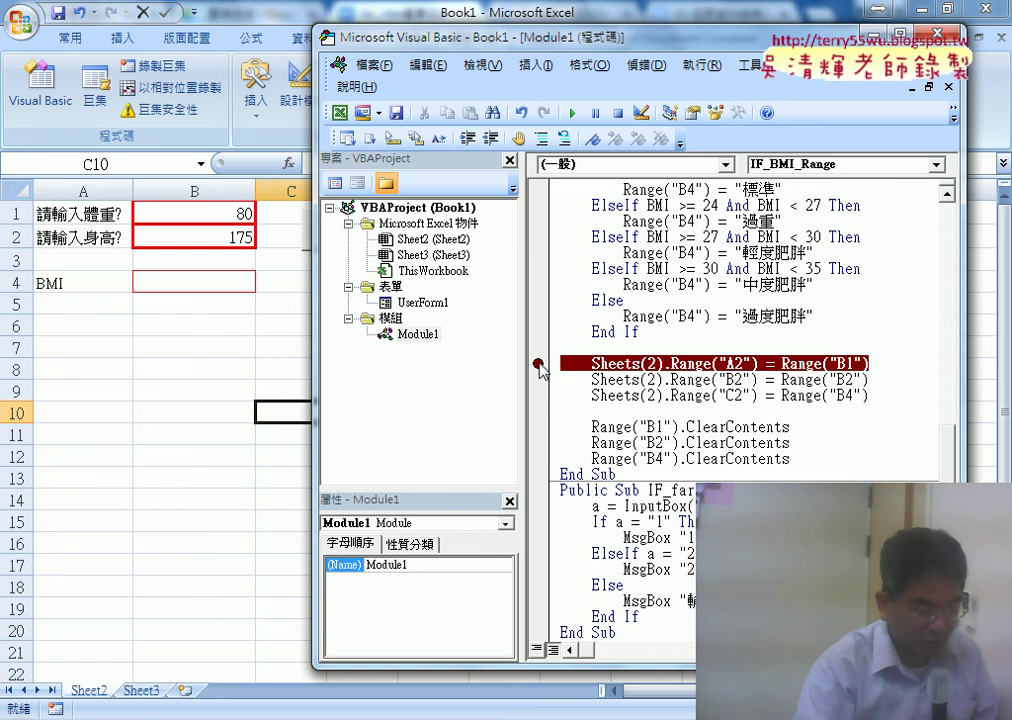
click(235, 349)
click(372, 242)
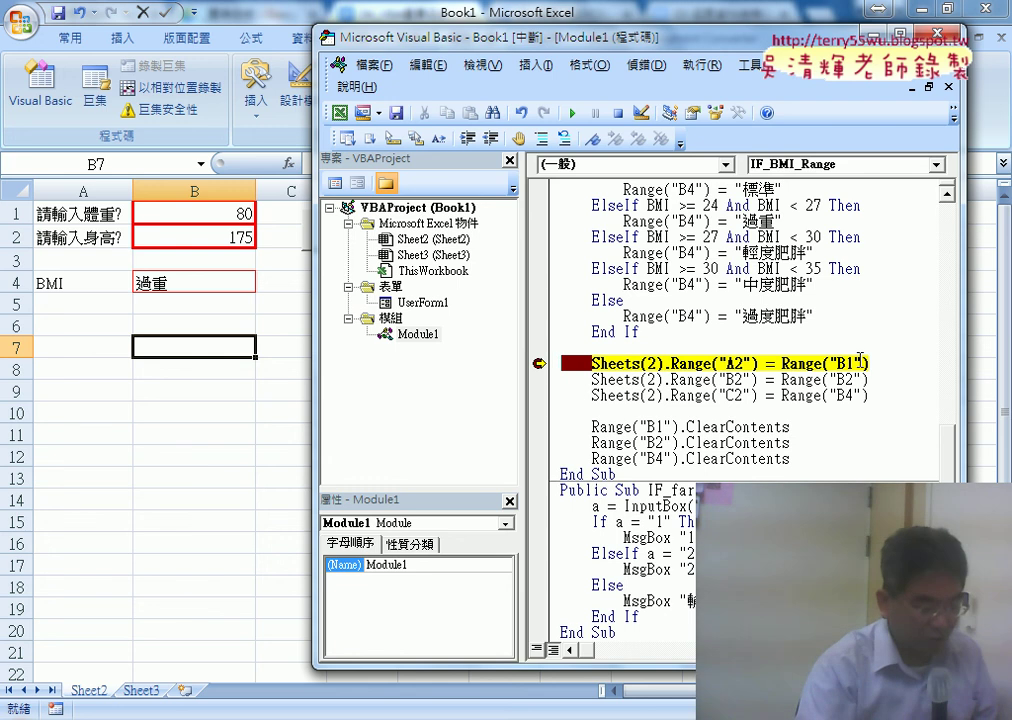
Step: Step with F8 through the three Sheets(2) copy lines and the B1 and B2 clear statements
drag(882, 364, 806, 364)
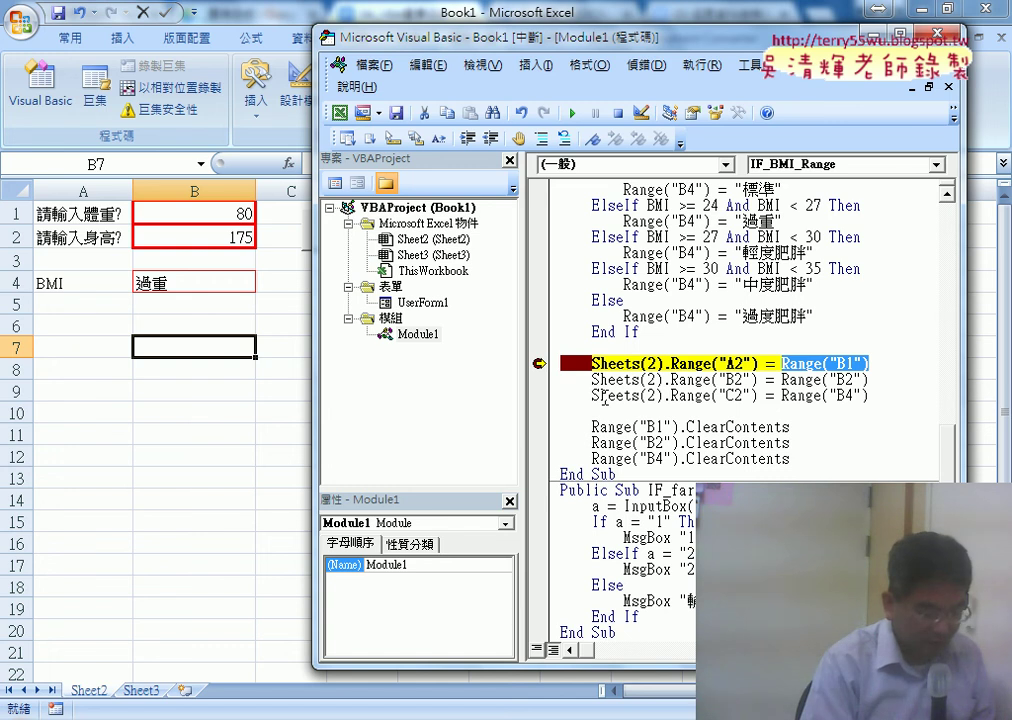
key(F8)
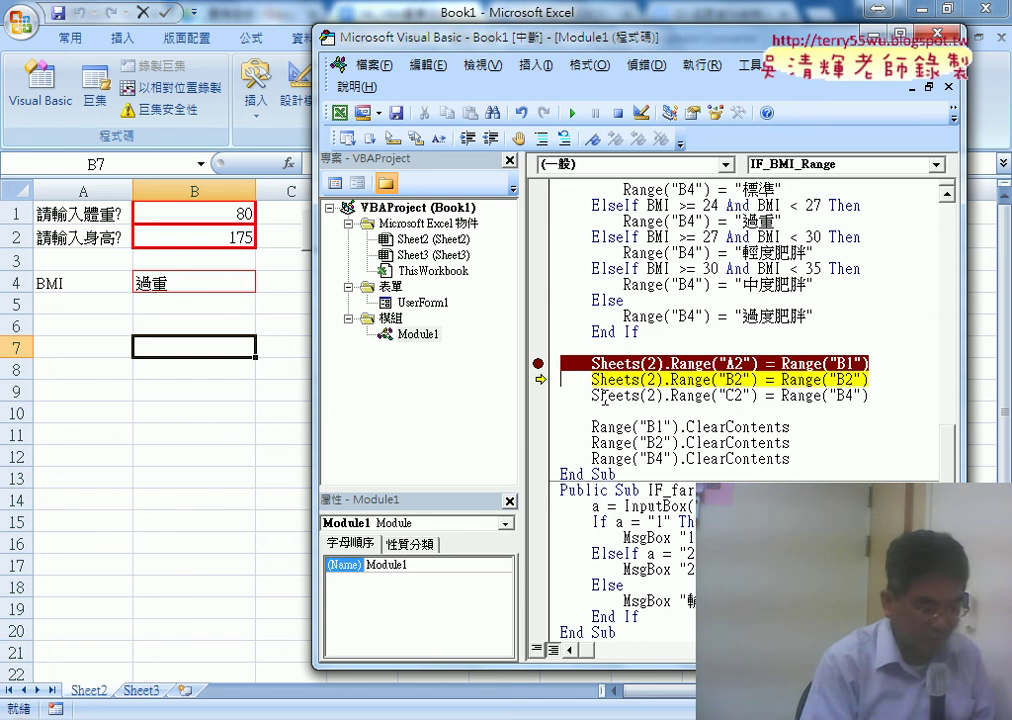
key(F8)
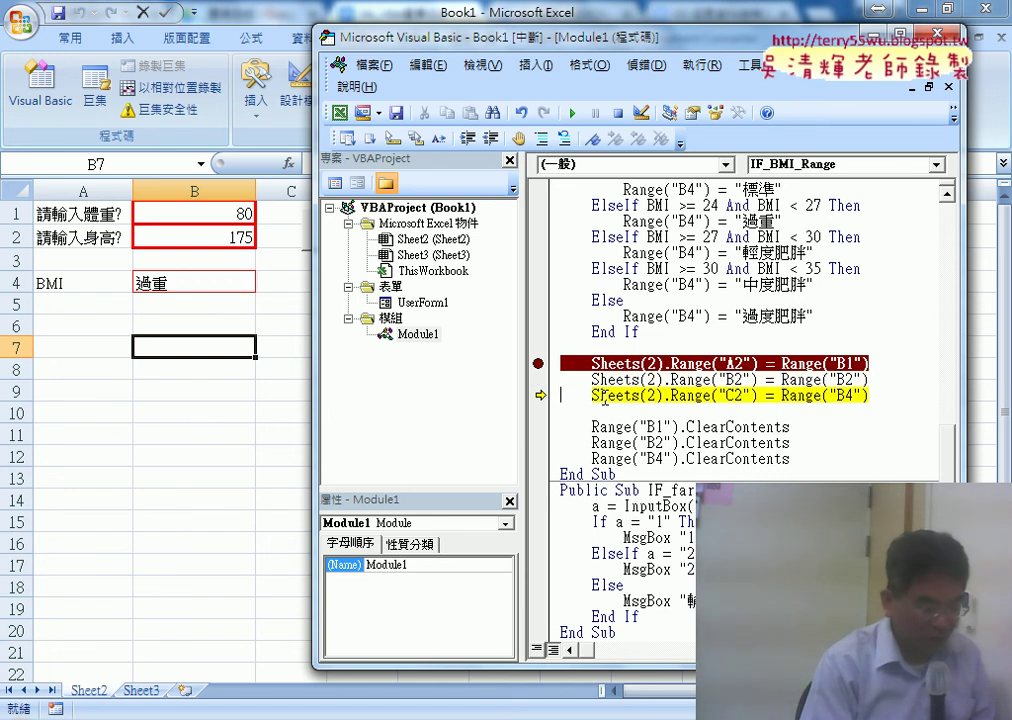
key(F8)
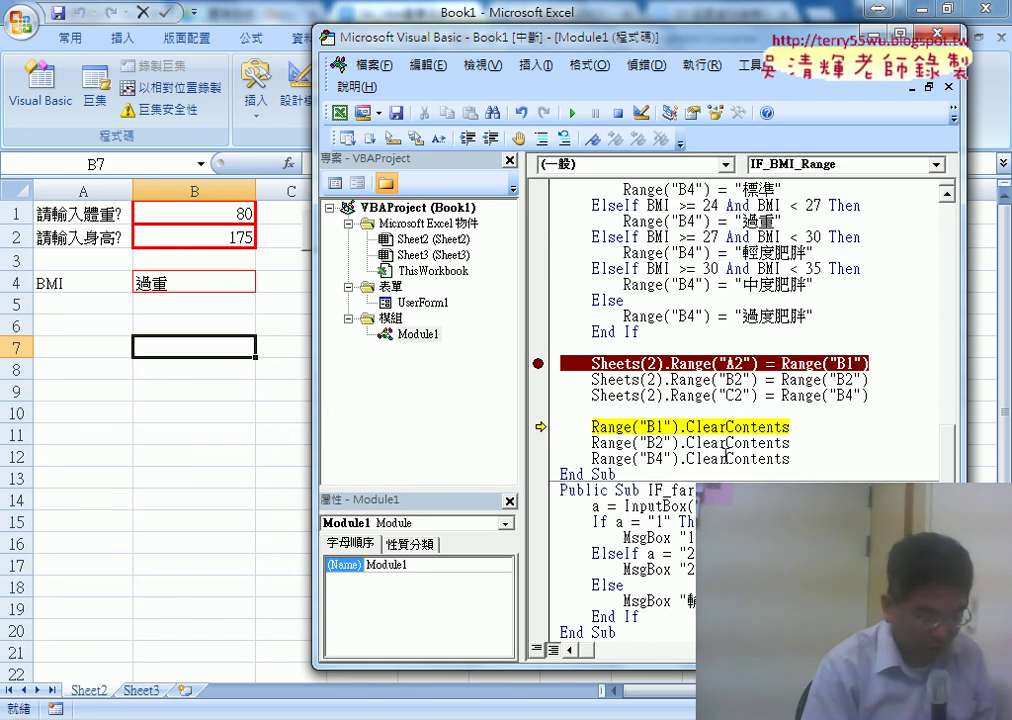
key(F8)
key(F8)
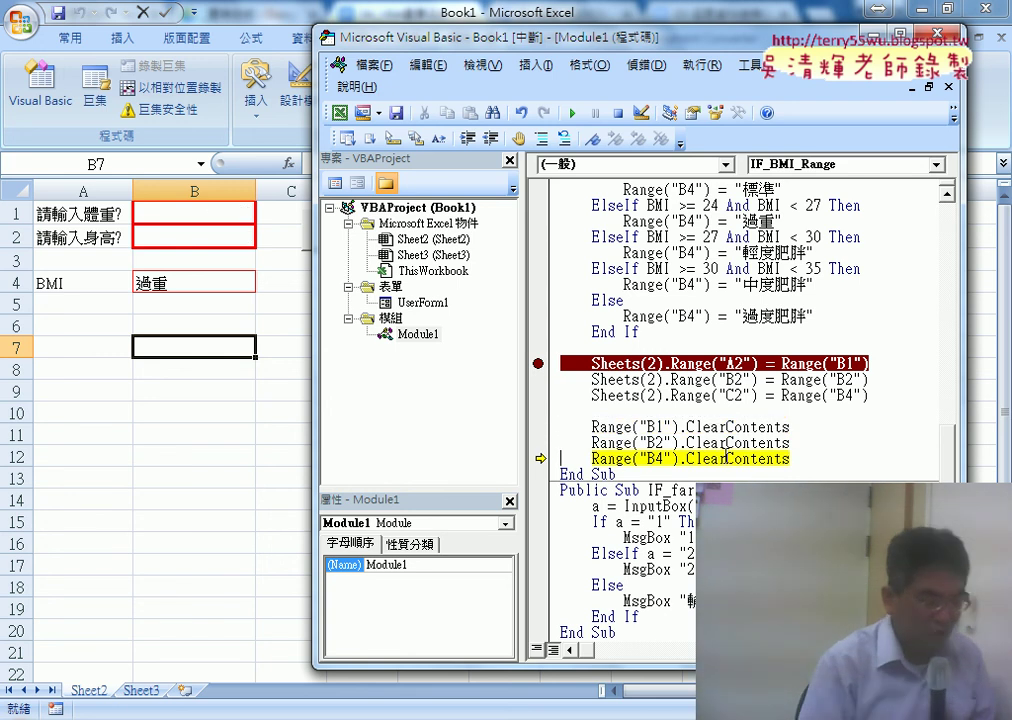
key(F8)
key(F8)
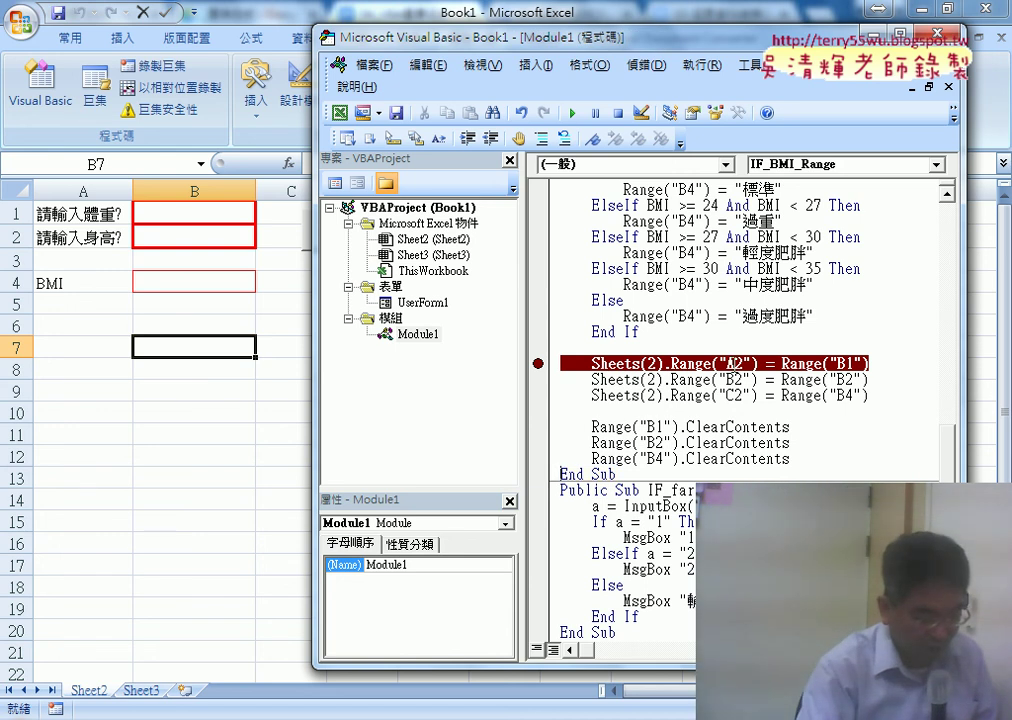
Step: Confirm Sheet3 row 2 holds 80, 175 and 過重, then go back to the emptied Sheet2
click(141, 690)
drag(86, 233, 229, 237)
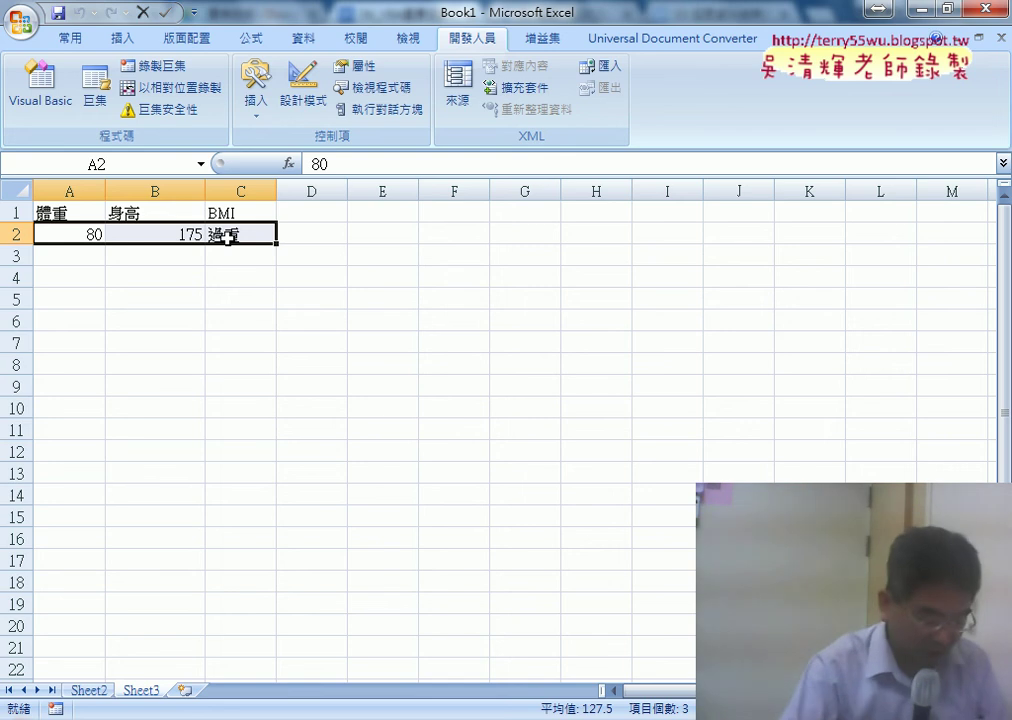
click(546, 719)
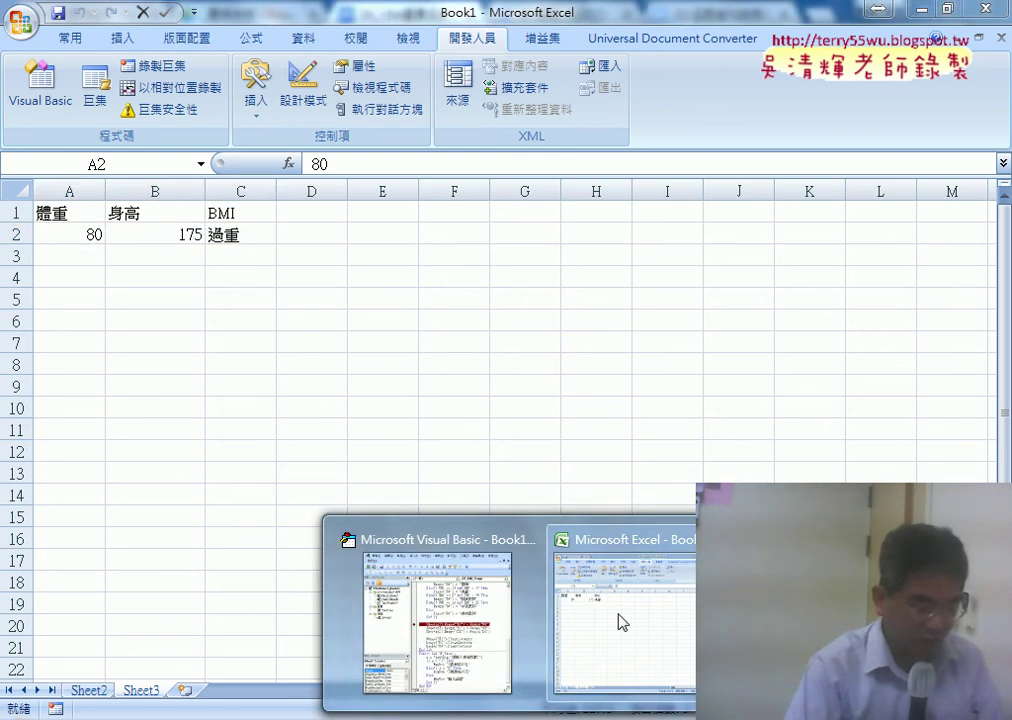
click(618, 615)
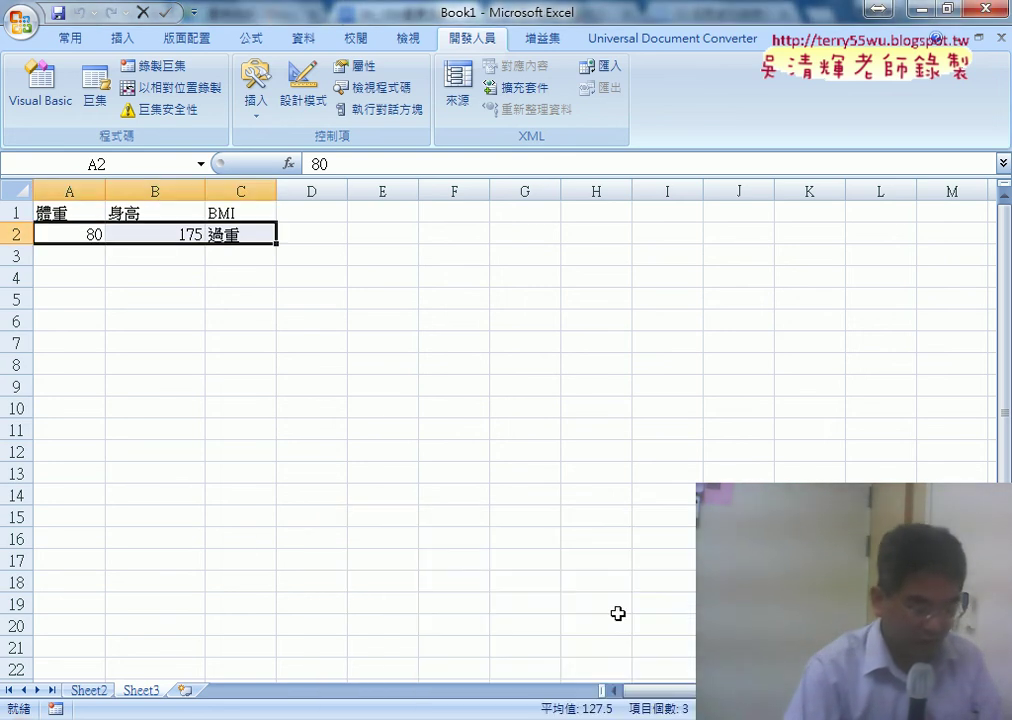
click(100, 690)
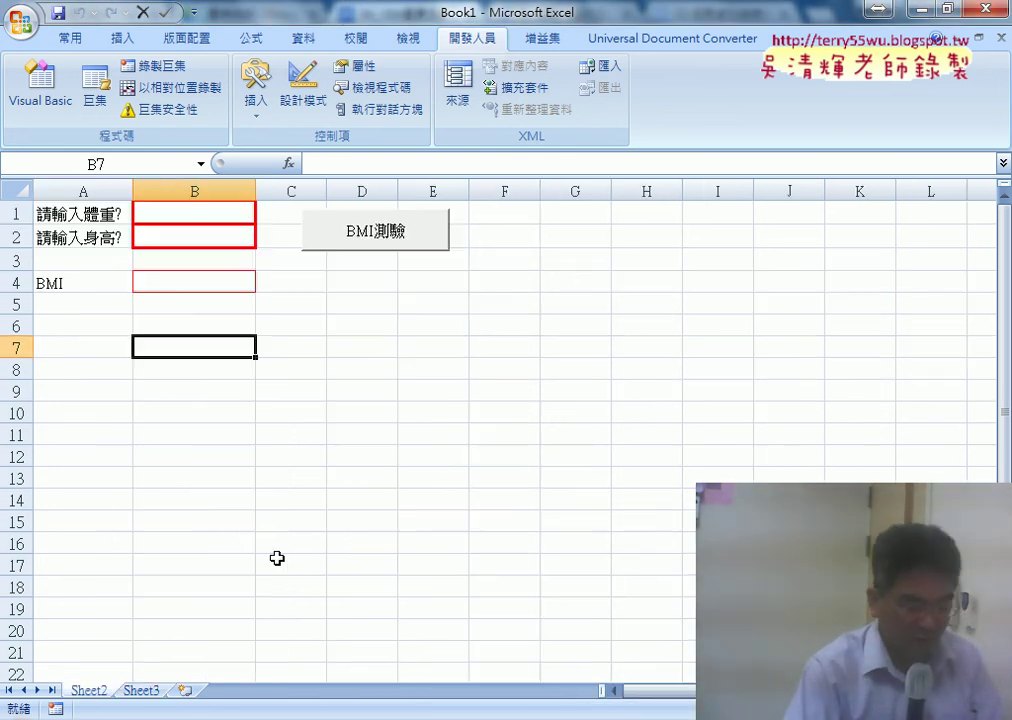
Step: In the VBA editor, clear the breakpoint on the Sheets(2) weight-copy line of the BMI macro
click(546, 719)
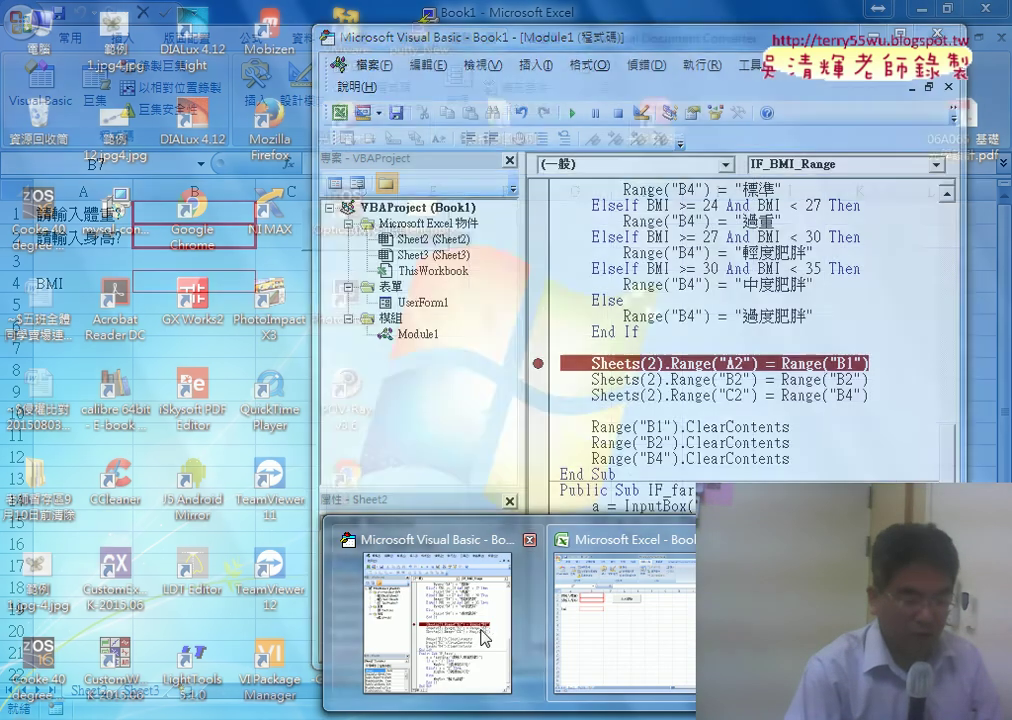
click(486, 637)
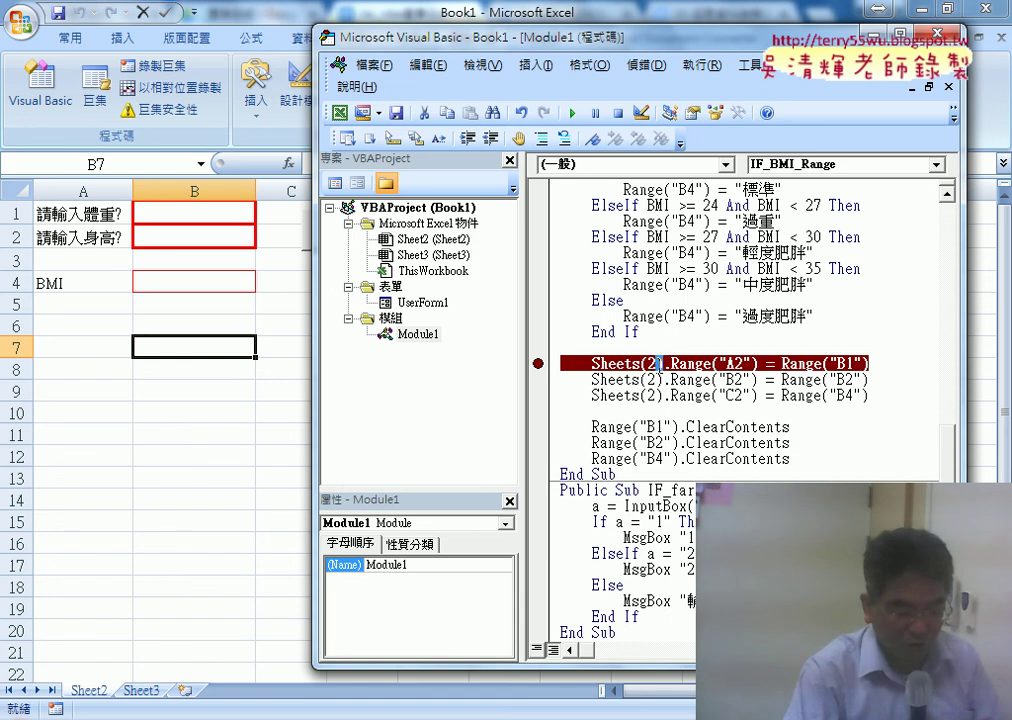
drag(660, 363, 592, 368)
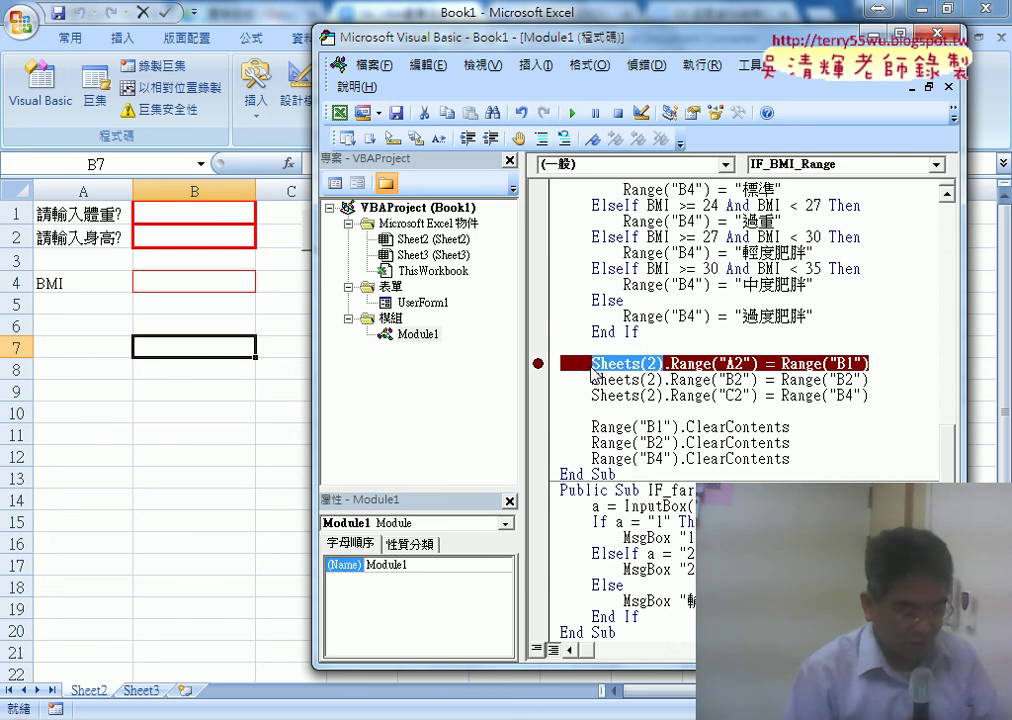
click(538, 366)
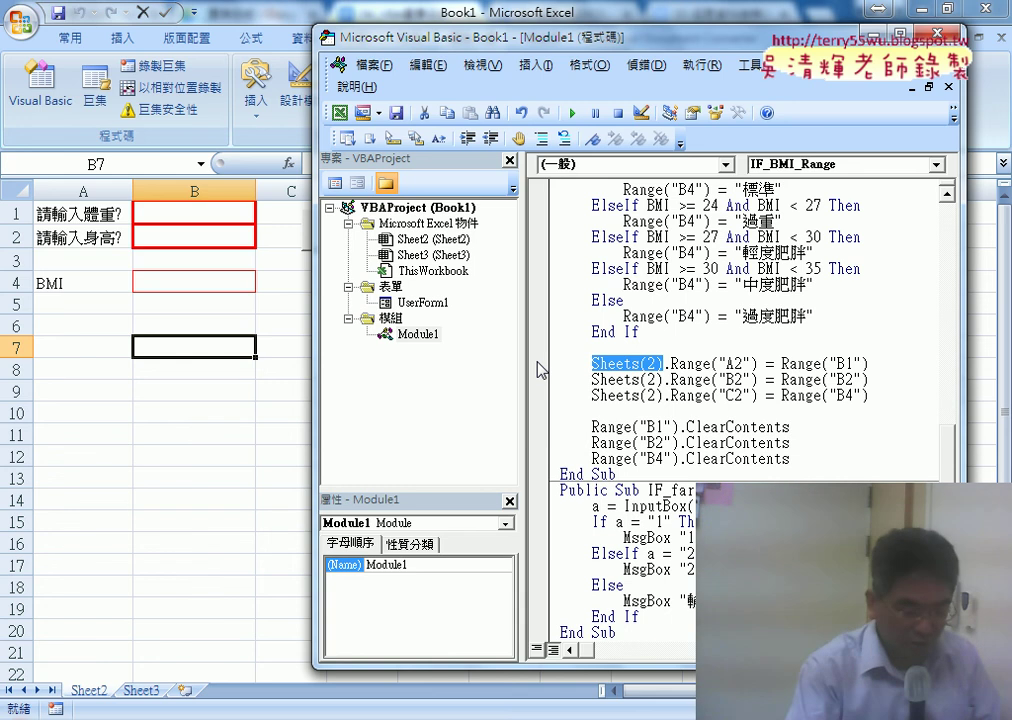
scroll(740, 330, down, 1)
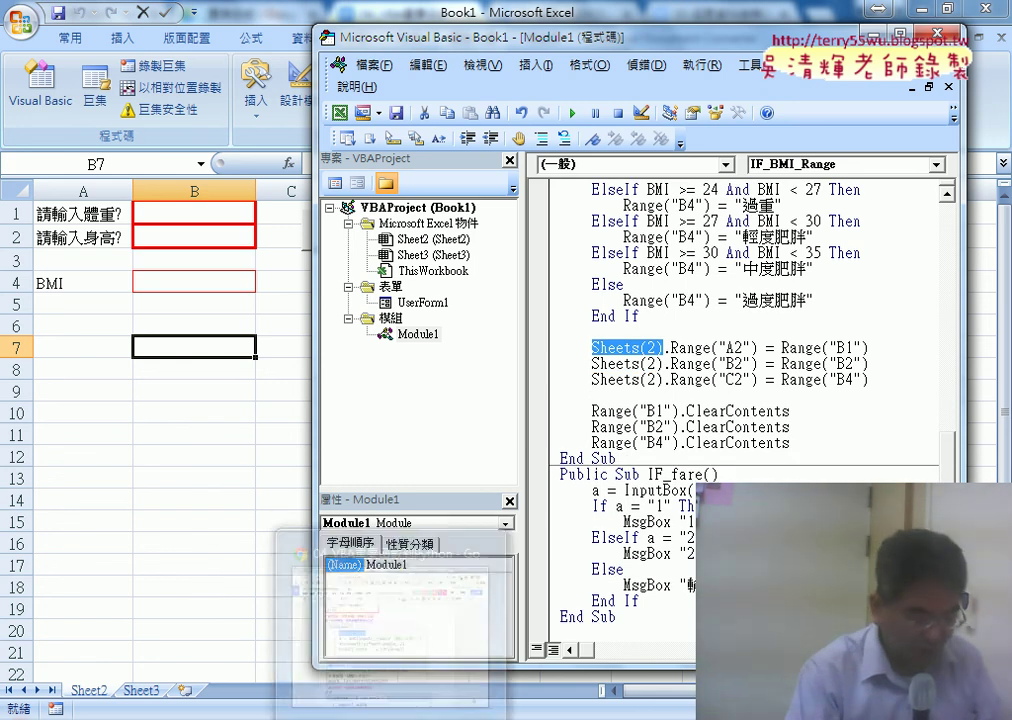
click(395, 650)
Step: On the IF_fare Python code, underline input( in red and circle ==, the if colon and else colon
scroll(483, 525, up, 8)
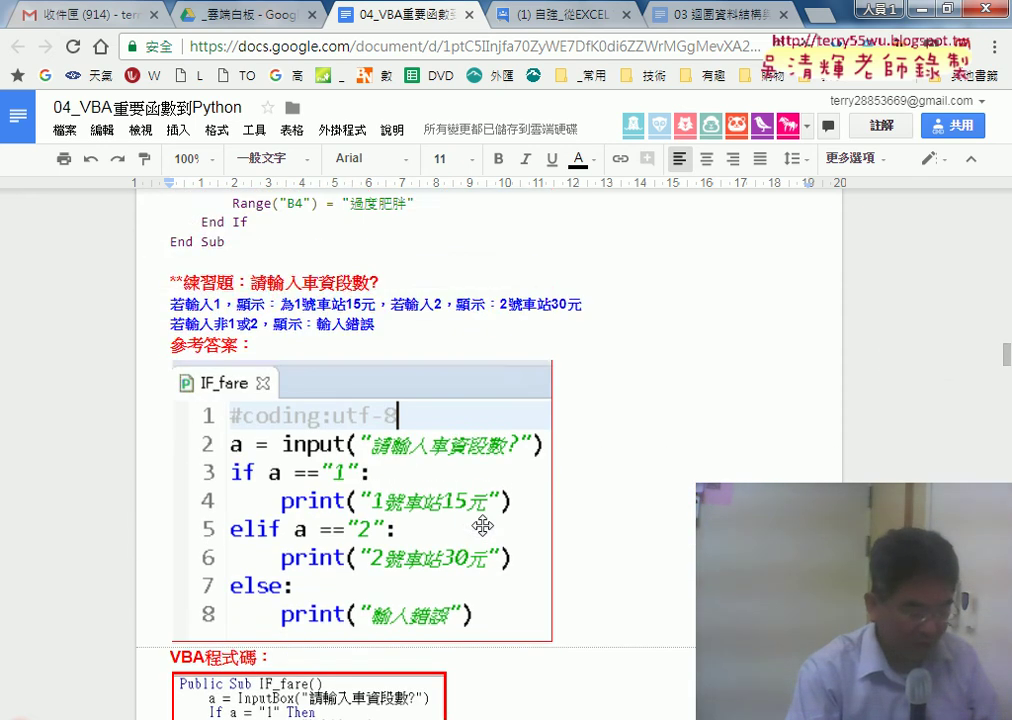
scroll(483, 526, down, 3)
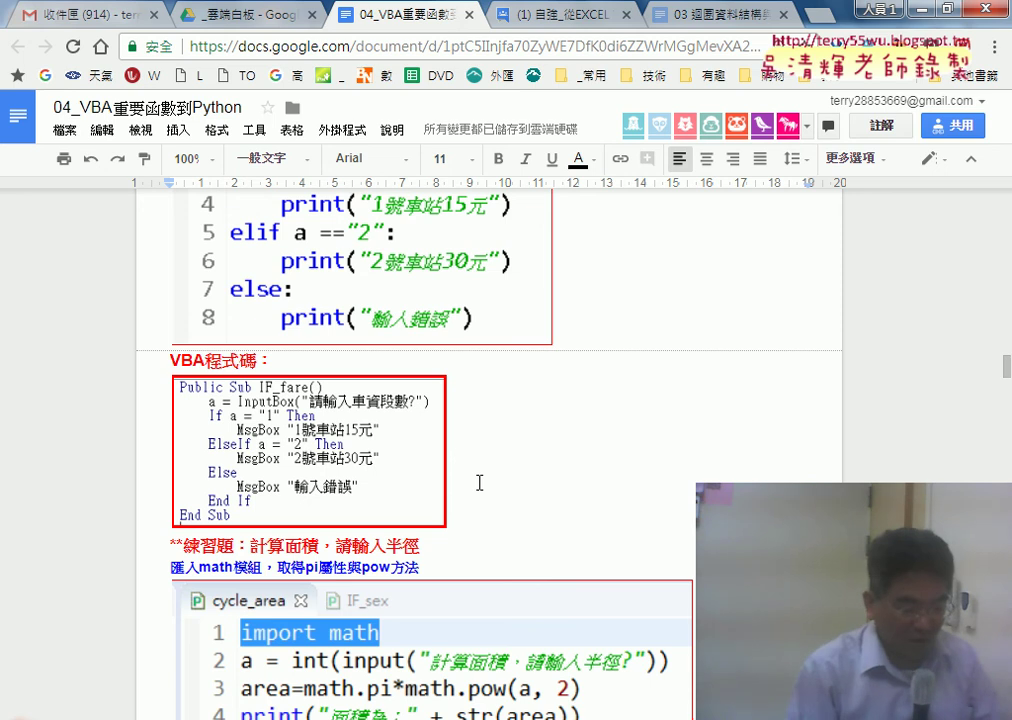
scroll(640, 497, up, 2)
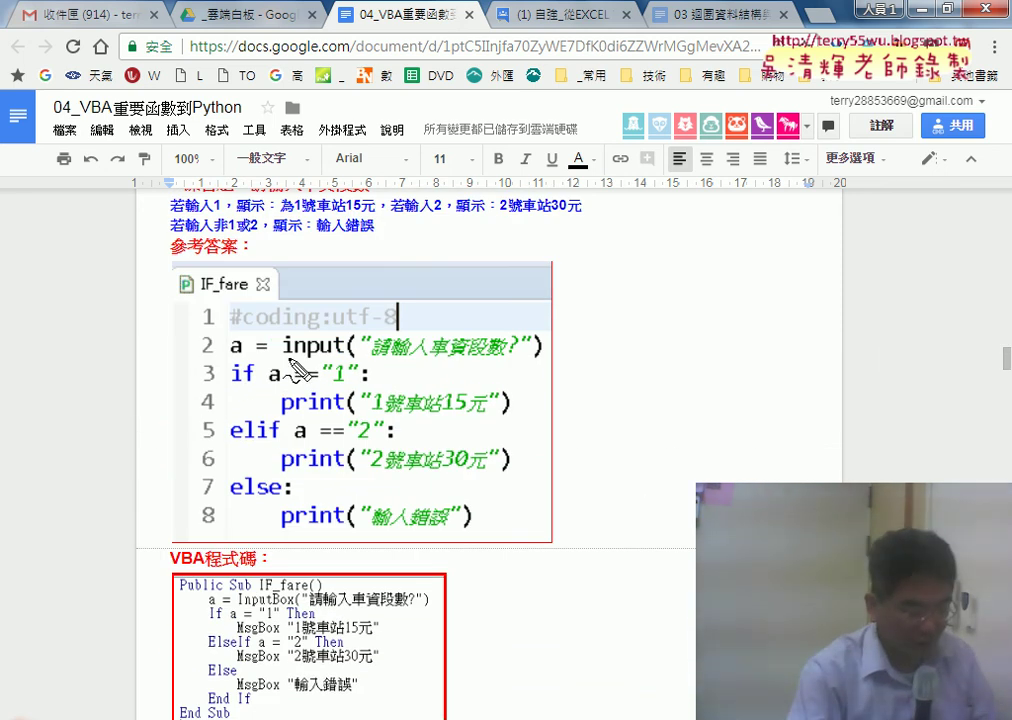
drag(285, 355, 357, 353)
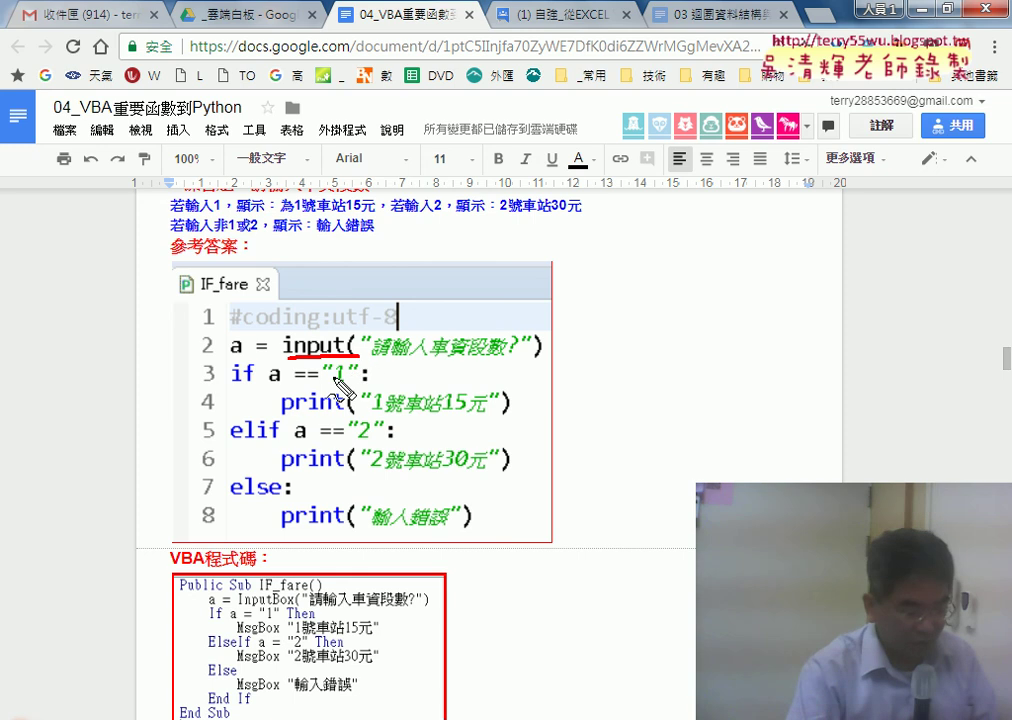
drag(315, 365, 314, 388)
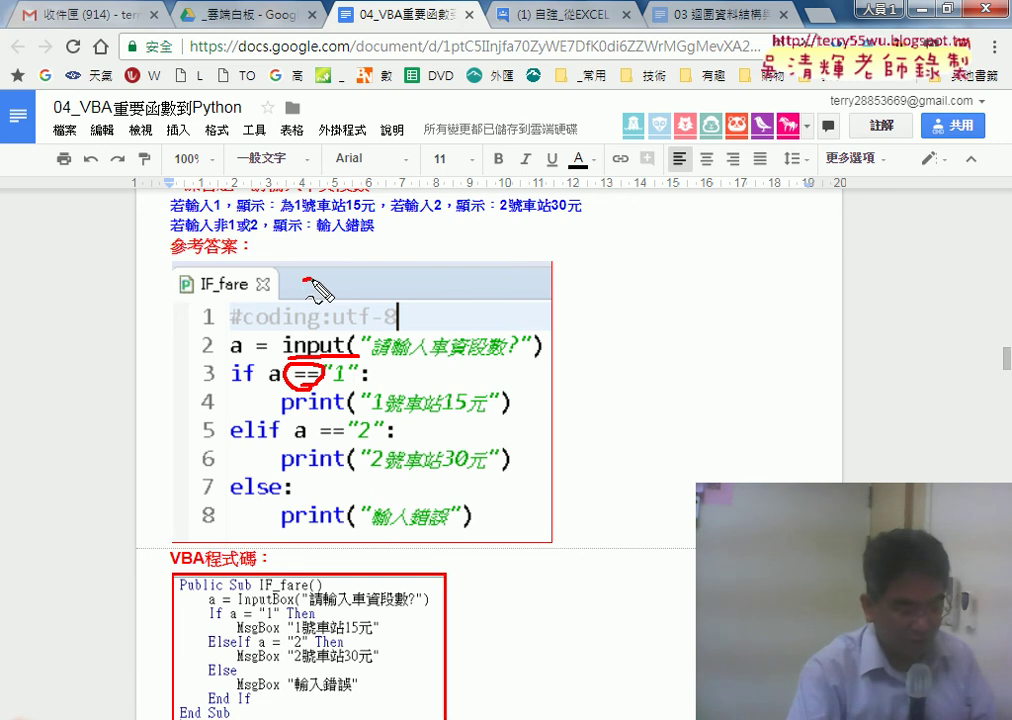
drag(311, 282, 318, 292)
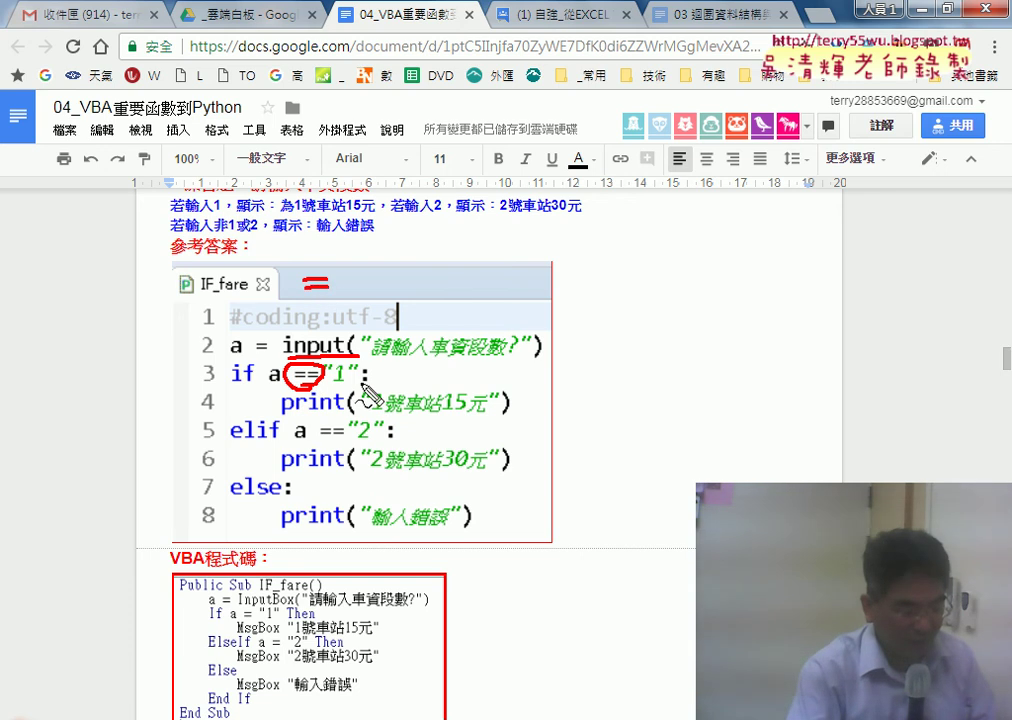
drag(361, 386, 359, 382)
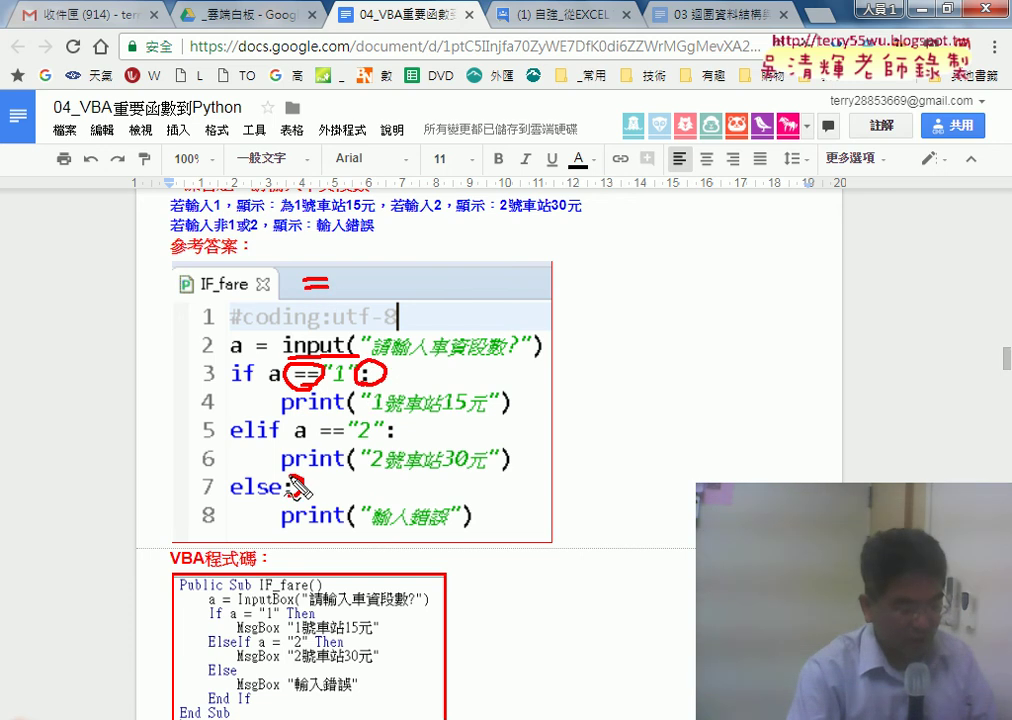
mouse_move(297, 478)
mouse_down()
mouse_move(288, 493)
mouse_move(315, 499)
mouse_up()
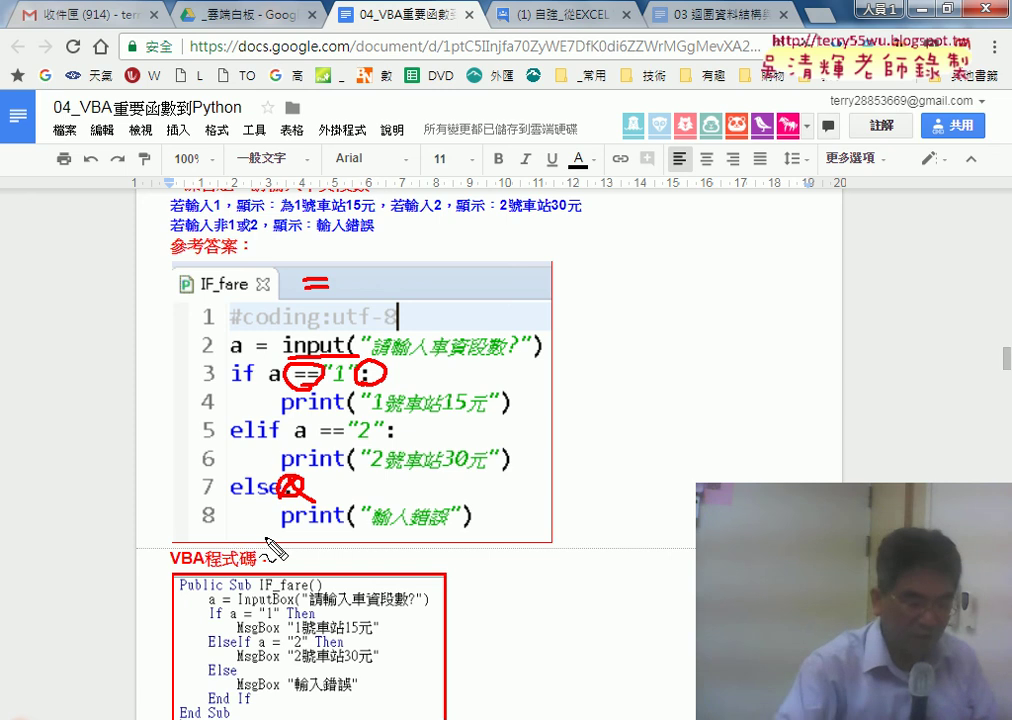